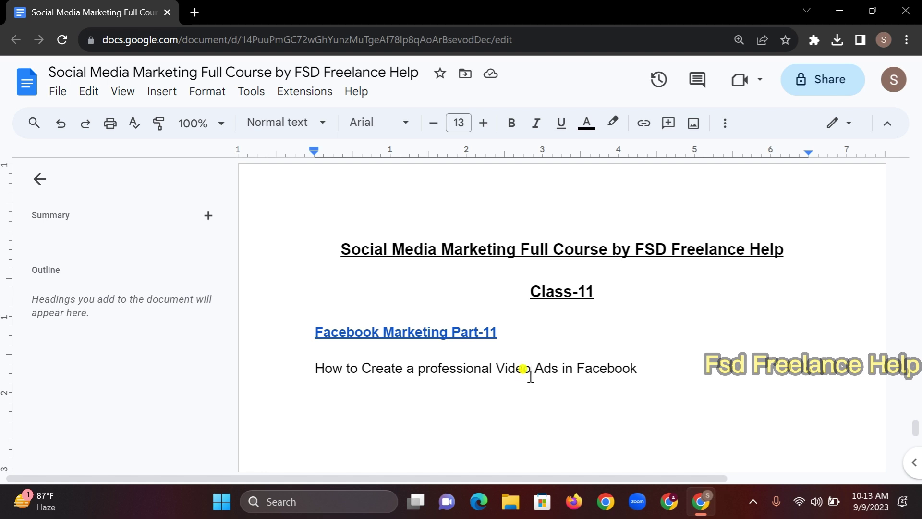
Switch to Firefox and search Google for "facebook ads manager"
{"action": "left_click", "coordinate": [574, 502]}
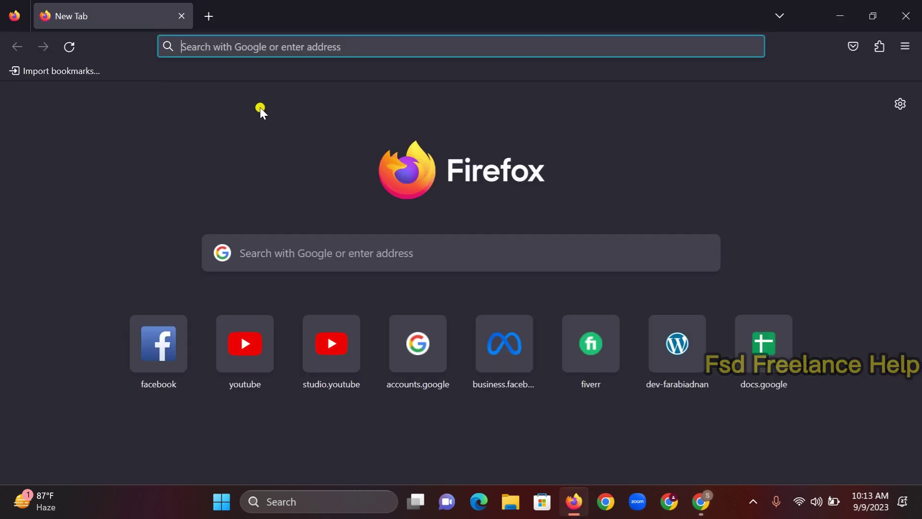
{"action": "type", "text": "face"}
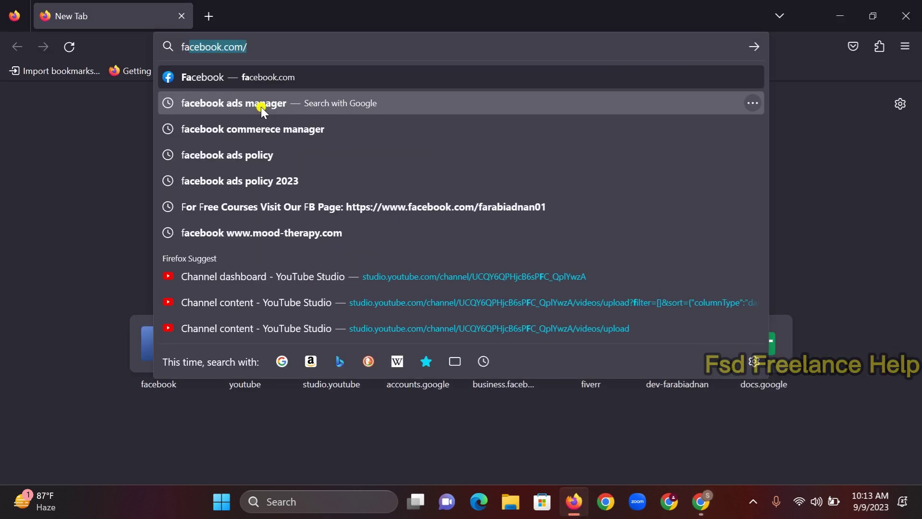
{"action": "type", "text": "book"}
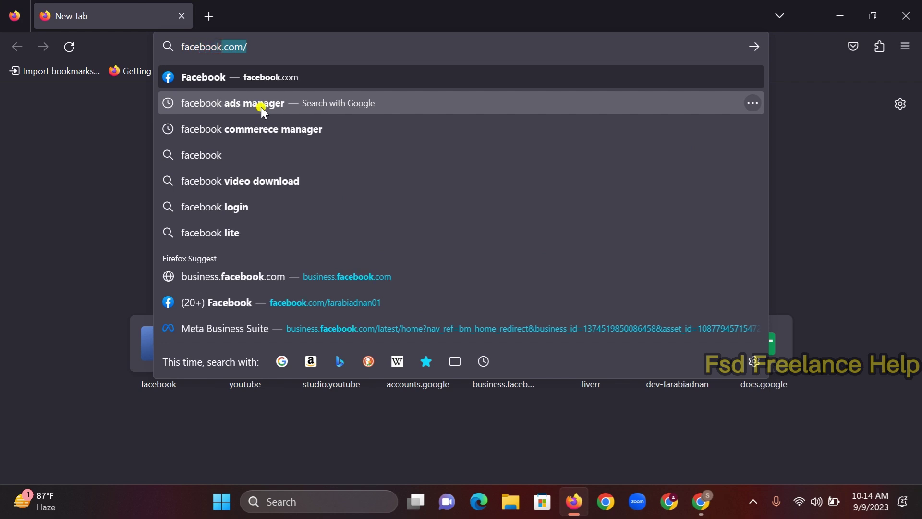
{"action": "key", "text": "BackSpace"}
{"action": "type", "text": "ad"}
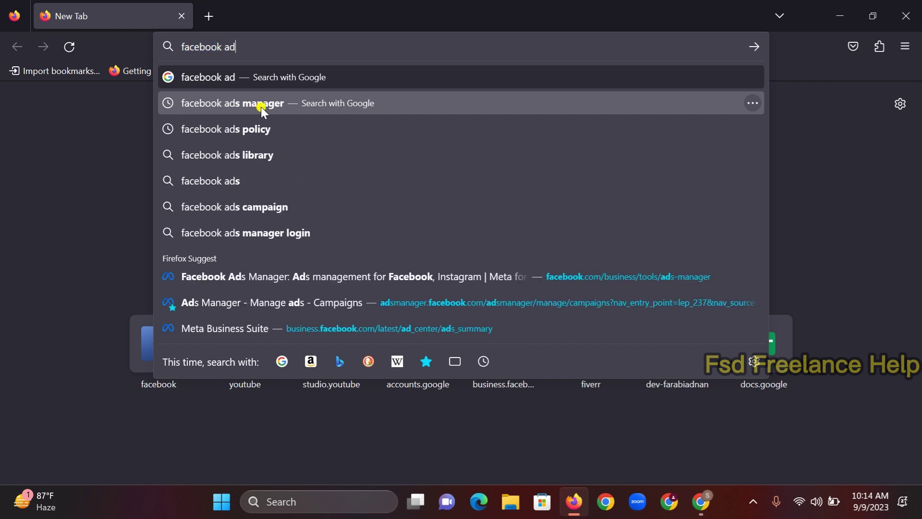
{"action": "type", "text": "s"}
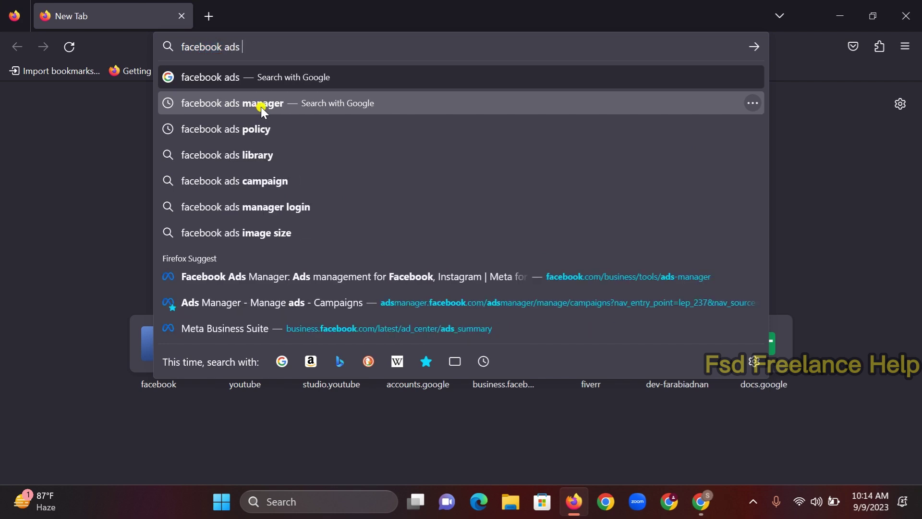
{"action": "left_click", "coordinate": [262, 107]}
Open the "Ads Management for Facebook, Instagram | Meta for Business" result and continue to the Ads Manager campaigns list
{"action": "scroll", "coordinate": [167, 278], "scroll_direction": "down", "scroll_amount": 2}
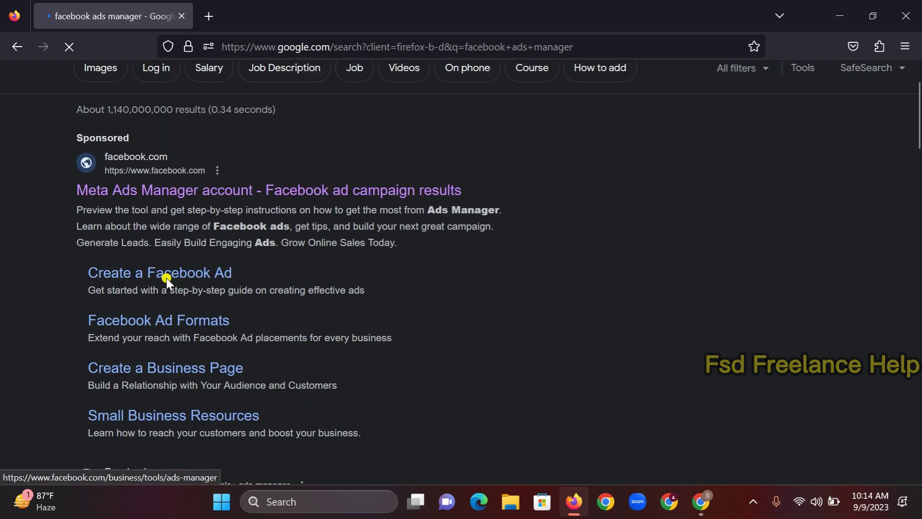
{"action": "scroll", "coordinate": [166, 278], "scroll_direction": "down", "scroll_amount": 3}
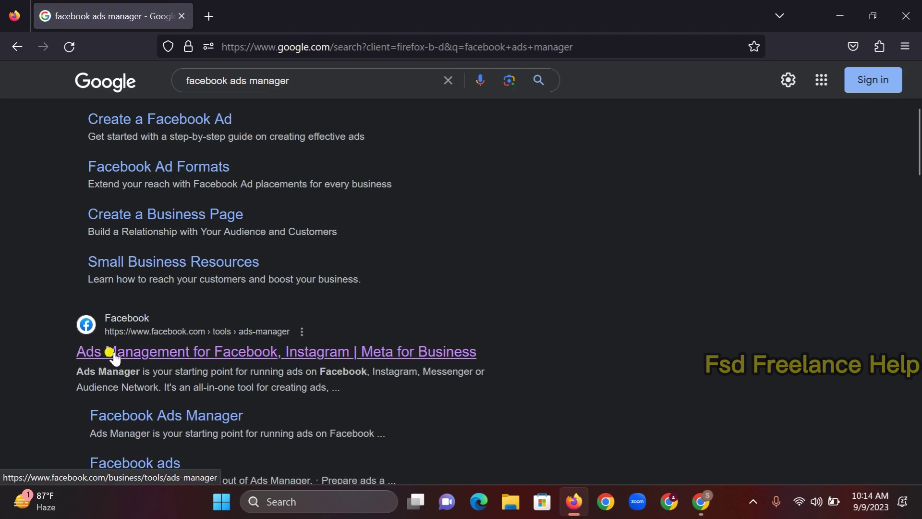
{"action": "left_click", "coordinate": [194, 356]}
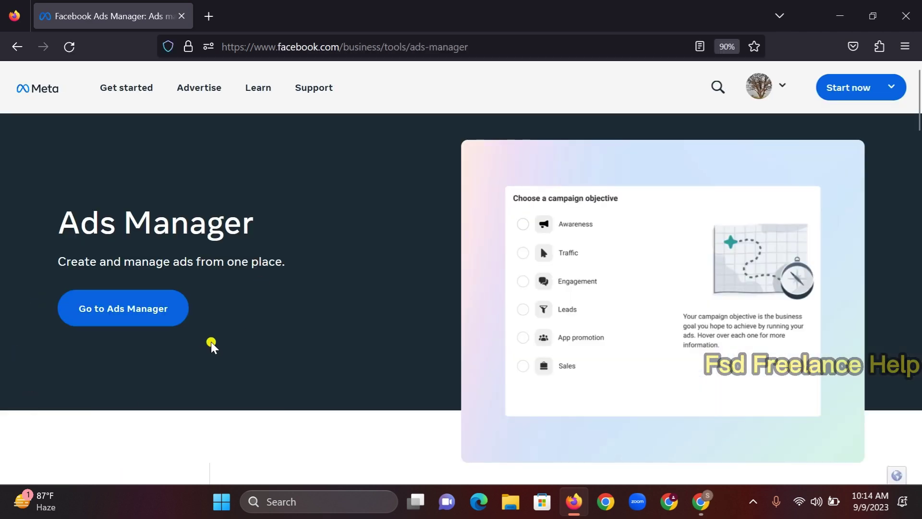
{"action": "left_click", "coordinate": [124, 317]}
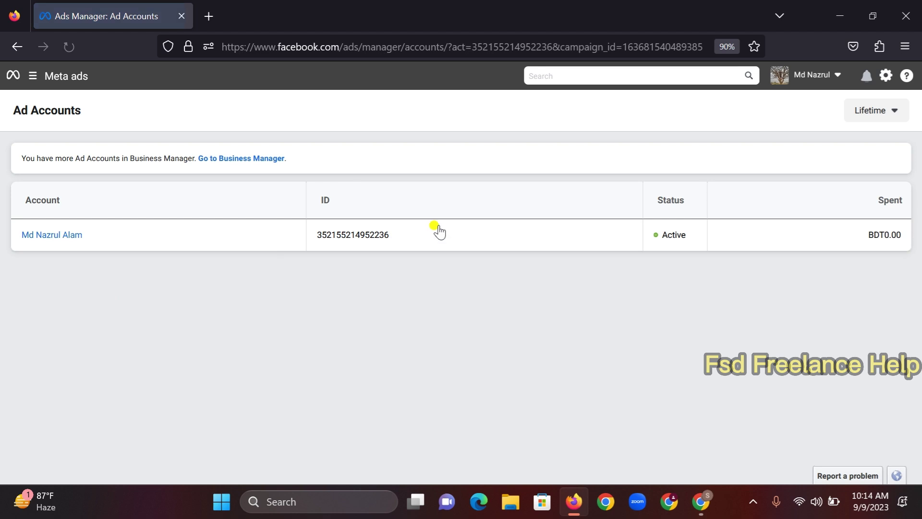
{"action": "left_click", "coordinate": [32, 76]}
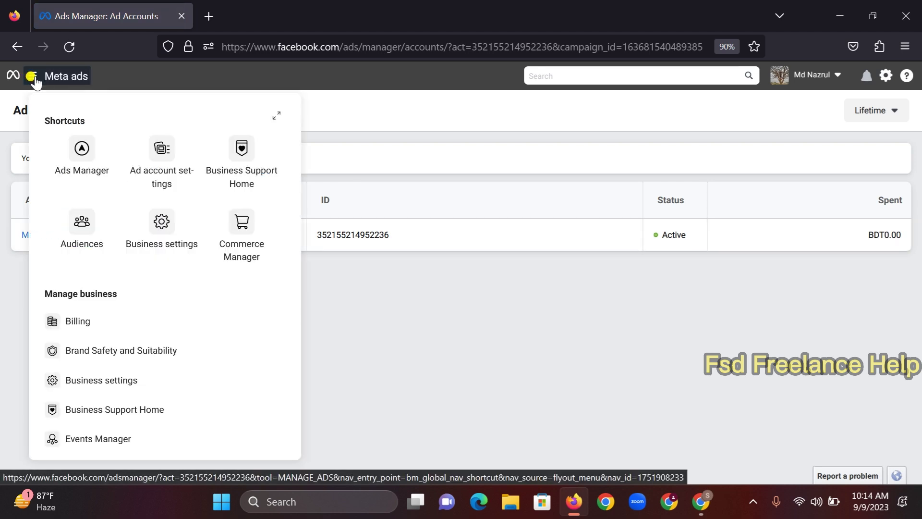
{"action": "left_click", "coordinate": [81, 152]}
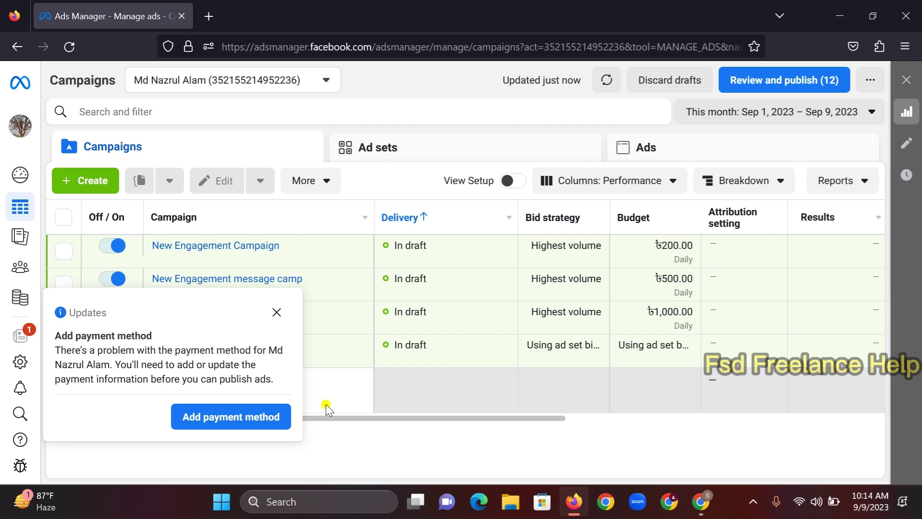
Switch to the Farabi Store business account and dismiss the payment method notice
{"action": "left_click", "coordinate": [24, 128]}
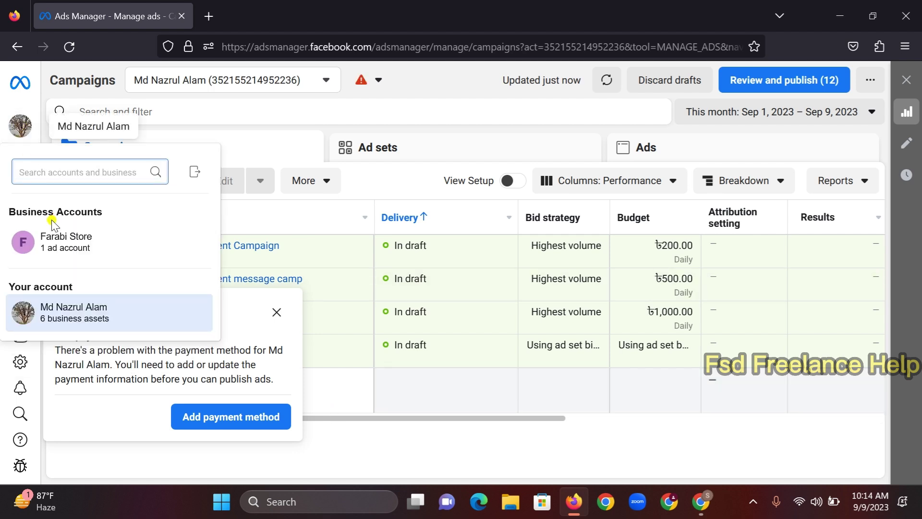
{"action": "left_click", "coordinate": [71, 246]}
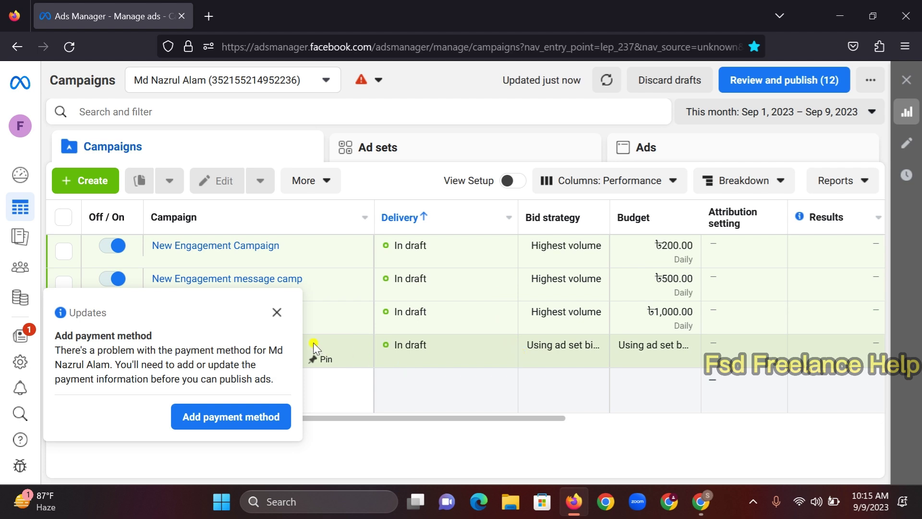
{"action": "left_click", "coordinate": [277, 312]}
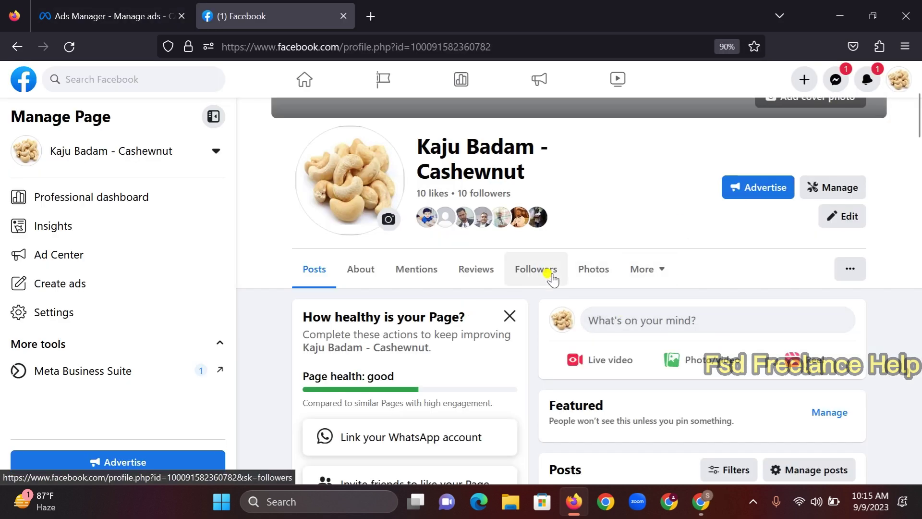
Examine the Combo Pack video post on the Kaju Badam - Cashewnut Facebook page
{"action": "scroll", "coordinate": [622, 243], "scroll_direction": "down", "scroll_amount": 10}
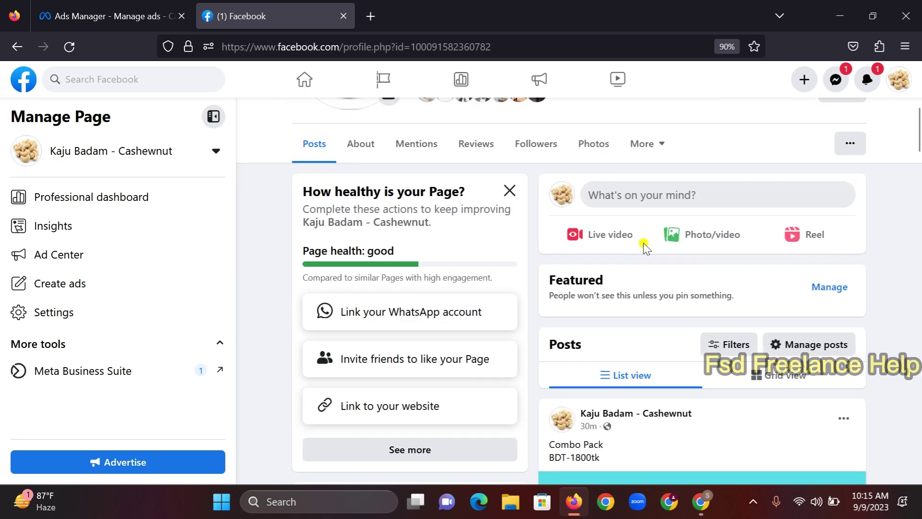
{"action": "scroll", "coordinate": [597, 342], "scroll_direction": "up", "scroll_amount": 5}
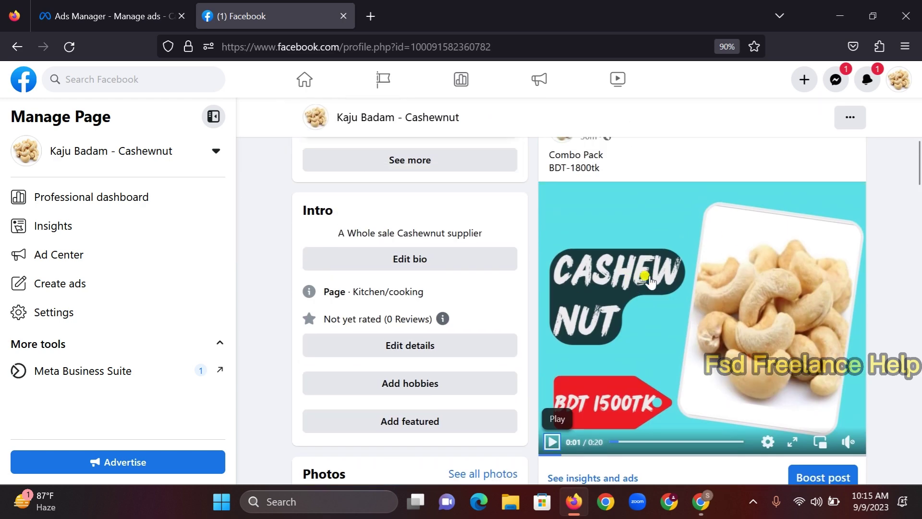
{"action": "scroll", "coordinate": [663, 338], "scroll_direction": "down", "scroll_amount": 1}
{"action": "scroll", "coordinate": [660, 234], "scroll_direction": "up", "scroll_amount": 1}
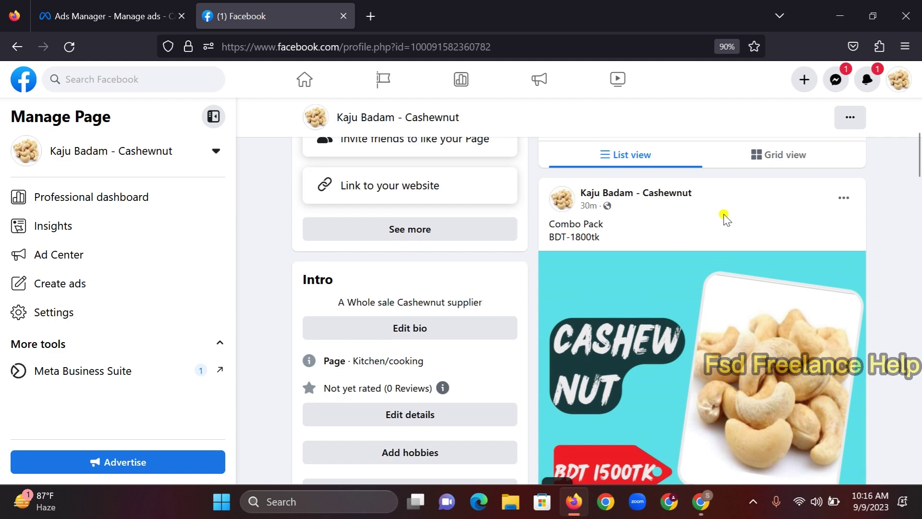
Return to Ads Manager and start creating a new campaign
{"action": "left_click", "coordinate": [115, 14]}
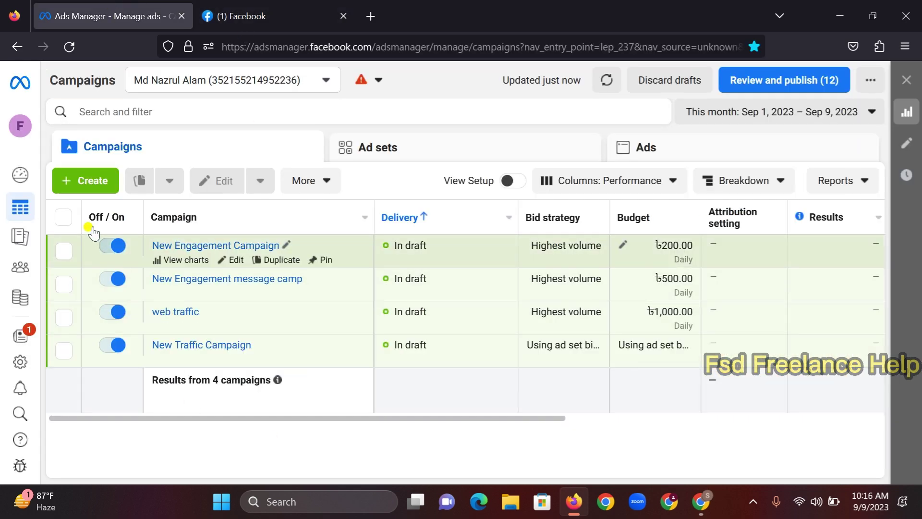
{"action": "left_click", "coordinate": [62, 183]}
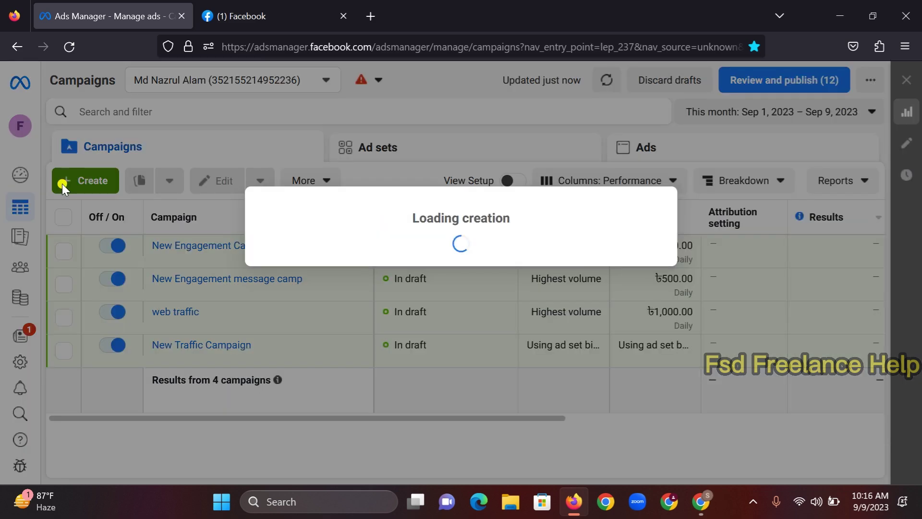
{"action": "scroll", "coordinate": [399, 239], "scroll_direction": "down", "scroll_amount": 2}
{"action": "scroll", "coordinate": [398, 241], "scroll_direction": "down", "scroll_amount": 2}
{"action": "scroll", "coordinate": [336, 248], "scroll_direction": "up", "scroll_amount": 2}
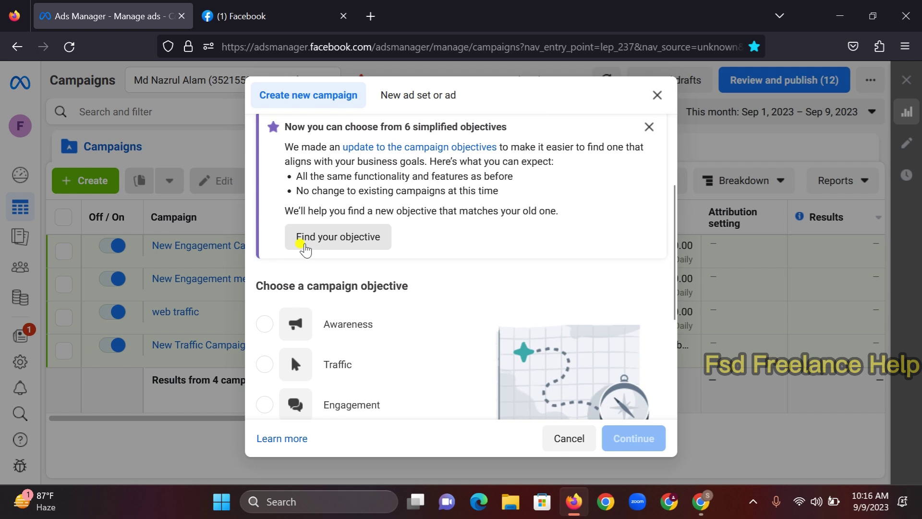
Find the objective matching the former Video views goal, accept Engagement and continue to the campaign setup
{"action": "left_click", "coordinate": [321, 237]}
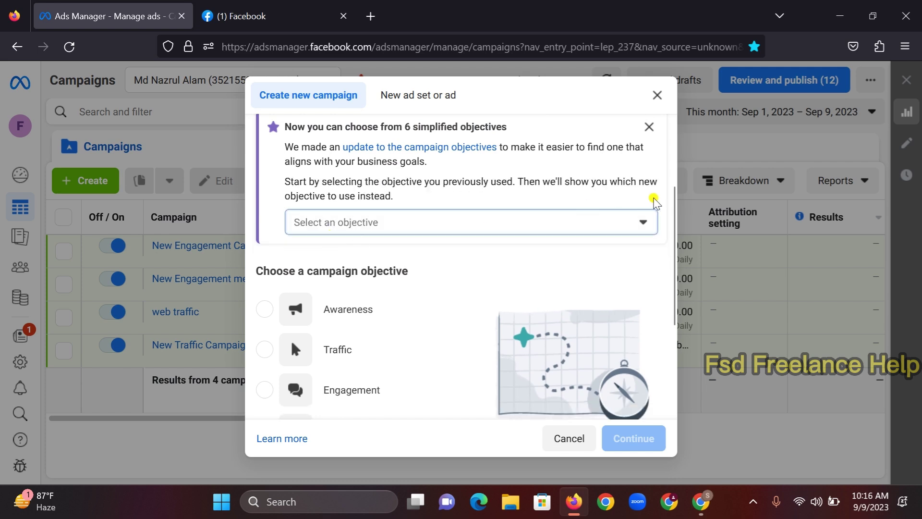
{"action": "left_click", "coordinate": [642, 222]}
{"action": "scroll", "coordinate": [448, 324], "scroll_direction": "down", "scroll_amount": 2}
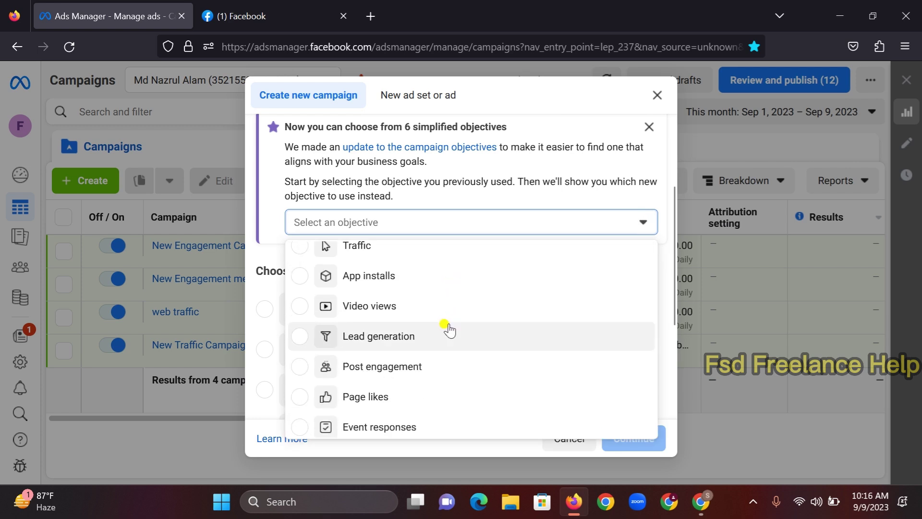
{"action": "left_click", "coordinate": [366, 310]}
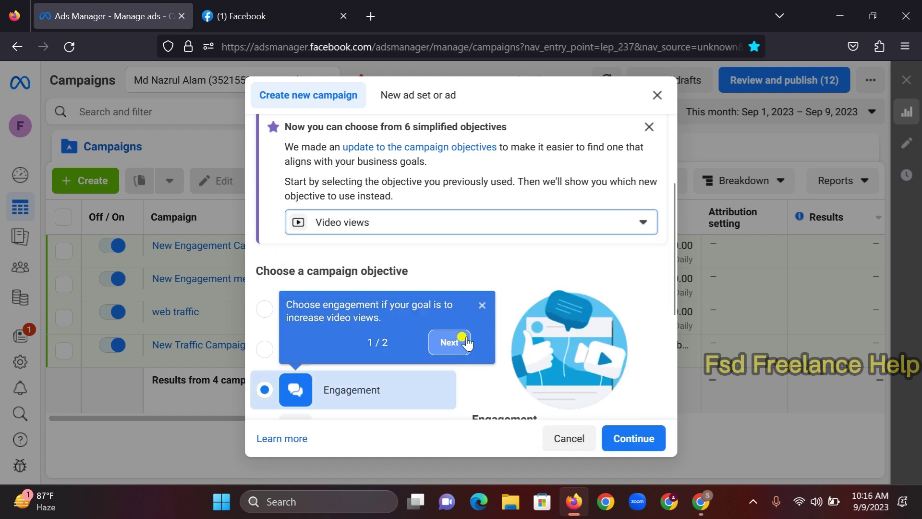
{"action": "left_click", "coordinate": [481, 305]}
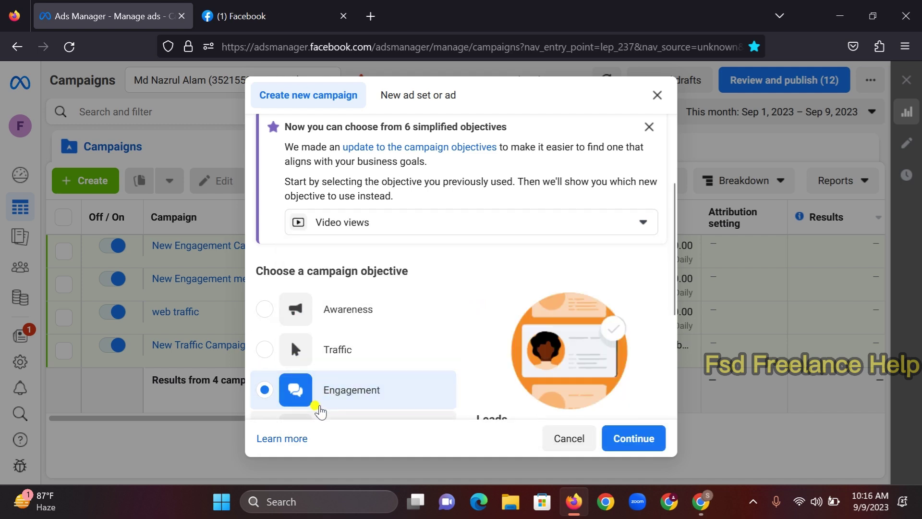
{"action": "scroll", "coordinate": [523, 266], "scroll_direction": "down", "scroll_amount": 1}
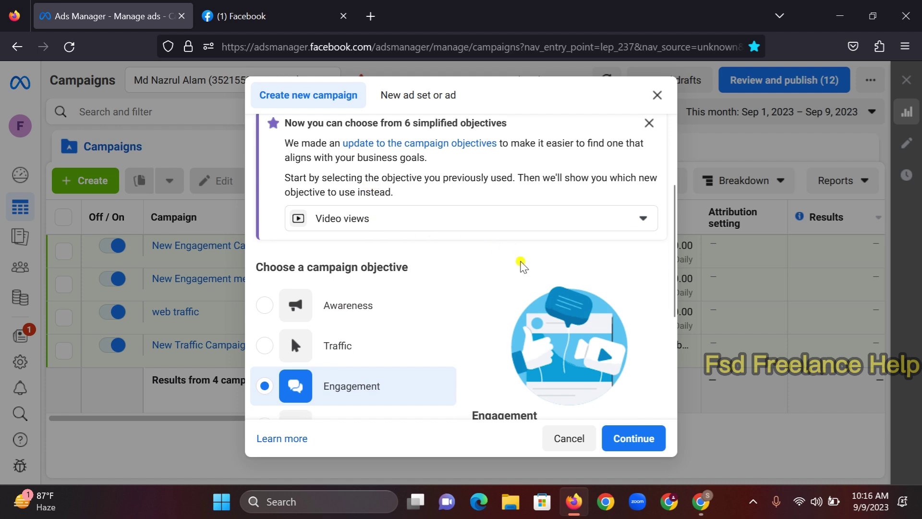
{"action": "scroll", "coordinate": [521, 269], "scroll_direction": "down", "scroll_amount": 5}
{"action": "left_click", "coordinate": [623, 435]}
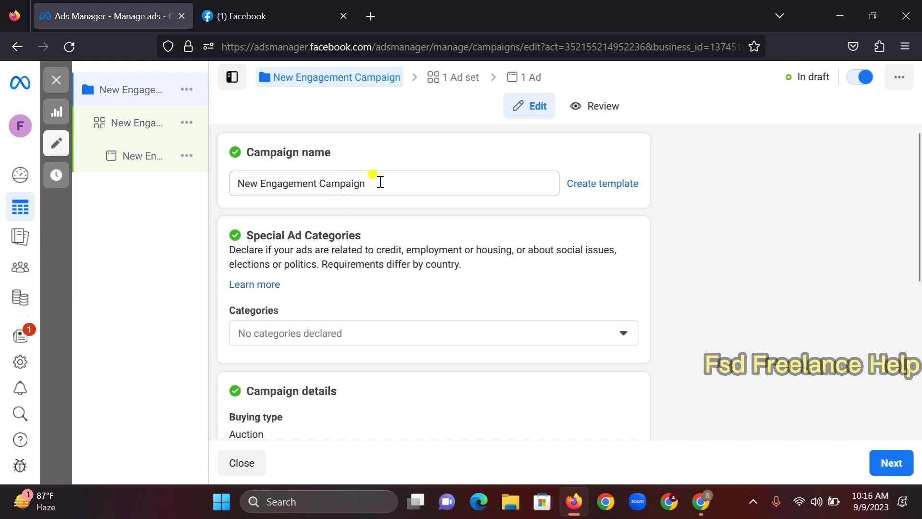
Turn on Advantage campaign budget for the new engagement campaign
{"action": "scroll", "coordinate": [382, 220], "scroll_direction": "down", "scroll_amount": 2}
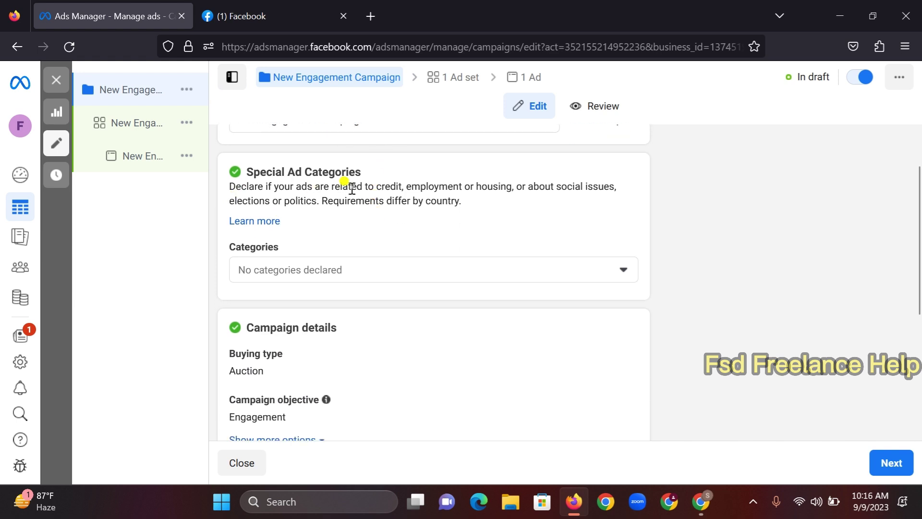
{"action": "scroll", "coordinate": [385, 240], "scroll_direction": "down", "scroll_amount": 3}
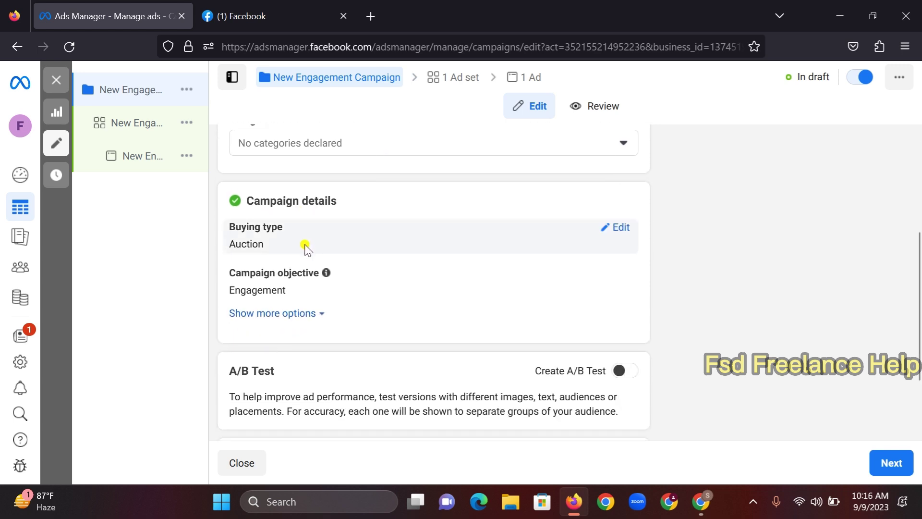
{"action": "scroll", "coordinate": [383, 248], "scroll_direction": "down", "scroll_amount": 2}
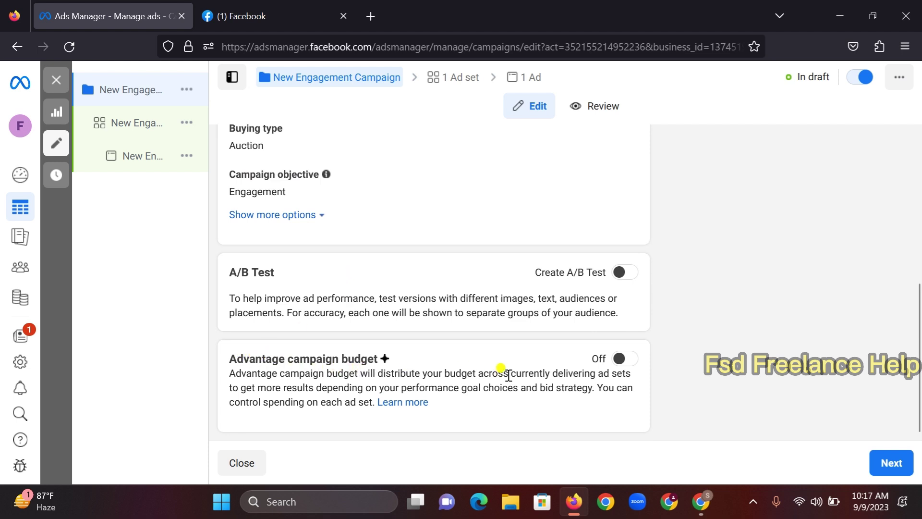
{"action": "left_click", "coordinate": [623, 361]}
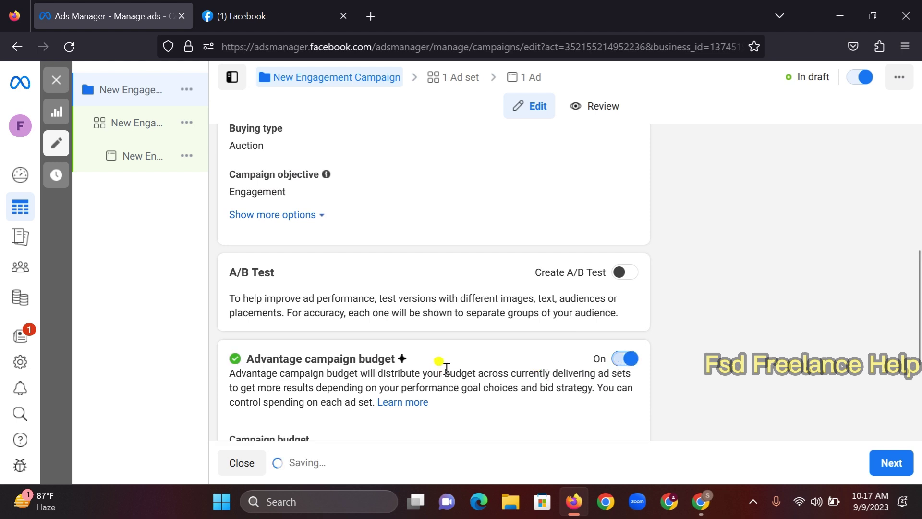
{"action": "scroll", "coordinate": [442, 366], "scroll_direction": "down", "scroll_amount": 3}
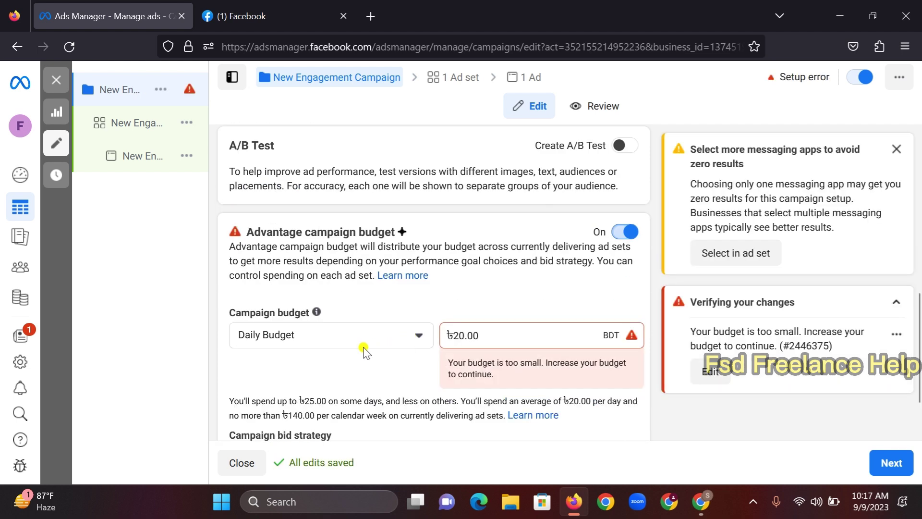
Keep the campaign budget type as Daily Budget and set the amount to 300 BDT
{"action": "left_click", "coordinate": [421, 335]}
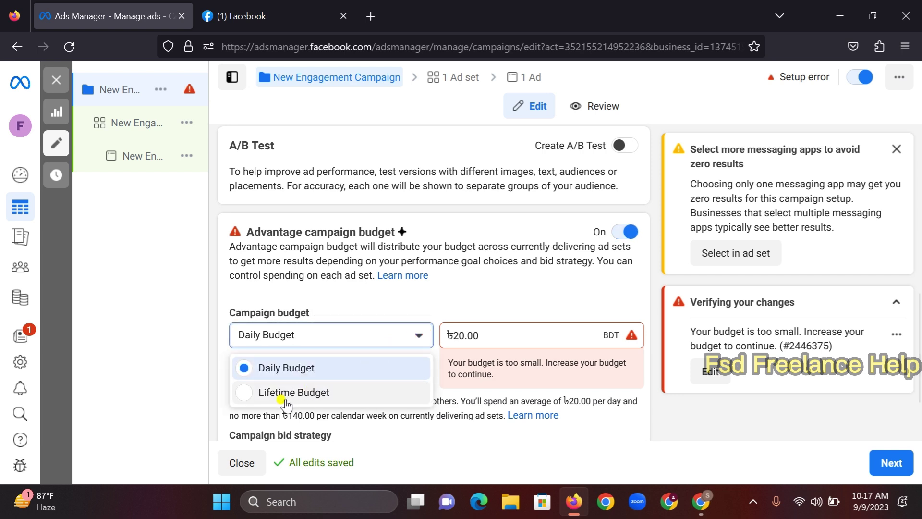
{"action": "left_click", "coordinate": [314, 369]}
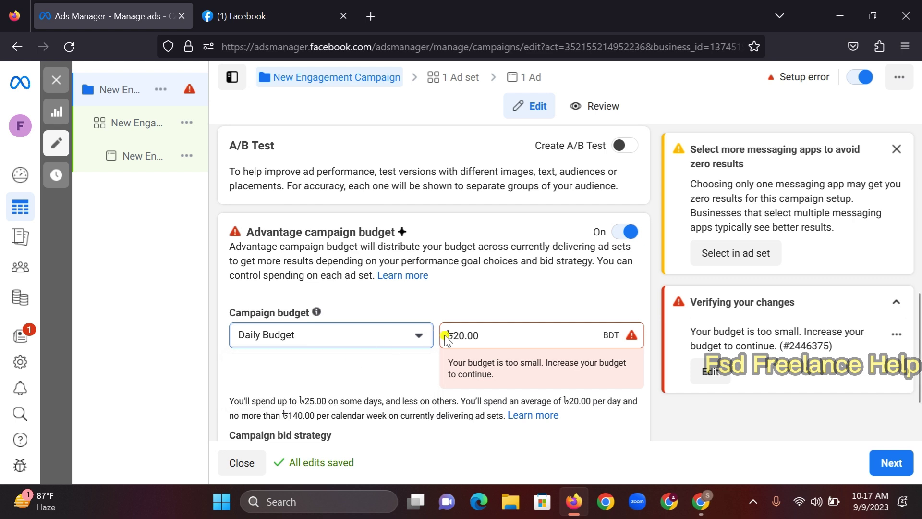
{"action": "left_click", "coordinate": [465, 337]}
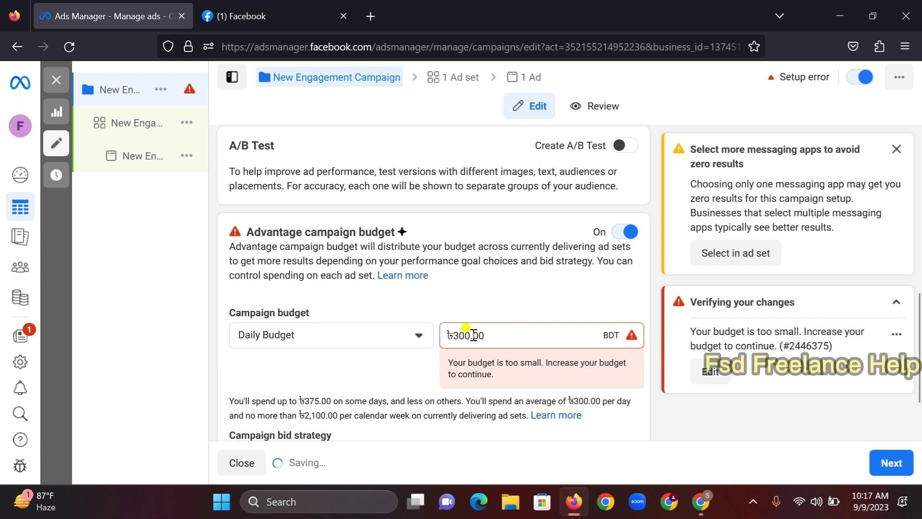
{"action": "scroll", "coordinate": [476, 351], "scroll_direction": "down", "scroll_amount": 1}
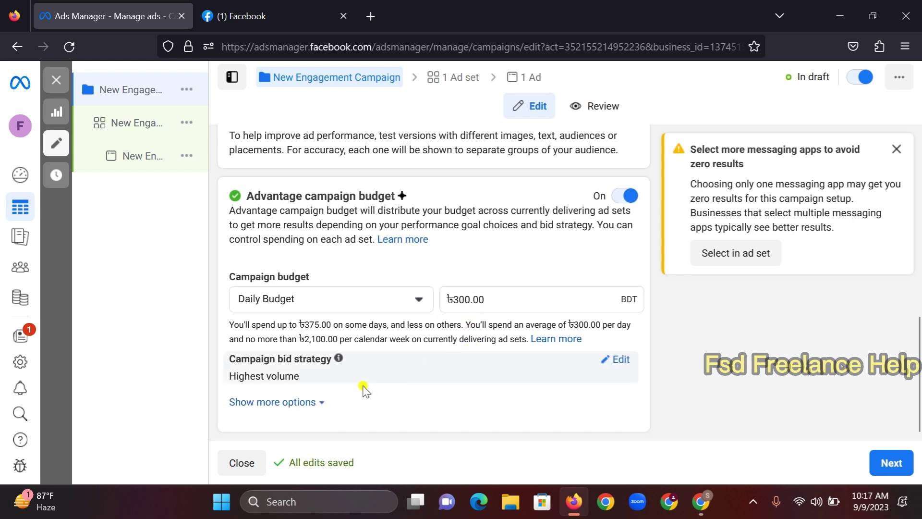
Expand the additional campaign budget options to check the ad scheduling and continue to the ad set setup
{"action": "left_click", "coordinate": [280, 402]}
{"action": "scroll", "coordinate": [412, 361], "scroll_direction": "down", "scroll_amount": 1}
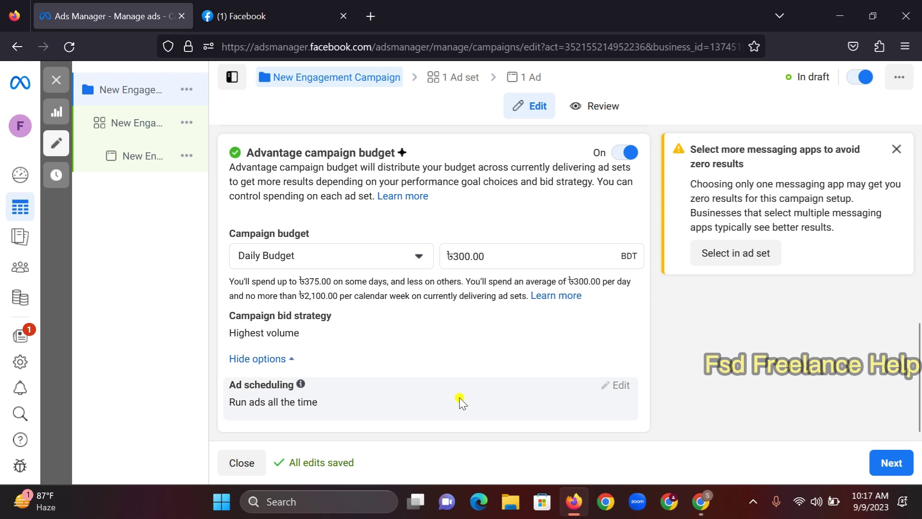
{"action": "left_click", "coordinate": [885, 466]}
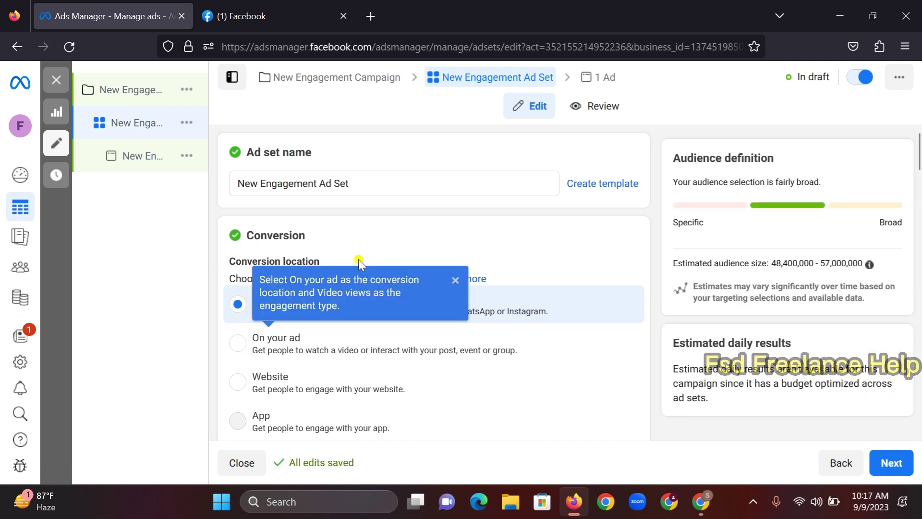
Set the conversion location to On your ad and expand the additional conversion options to check the charging basis
{"action": "left_click", "coordinate": [243, 347]}
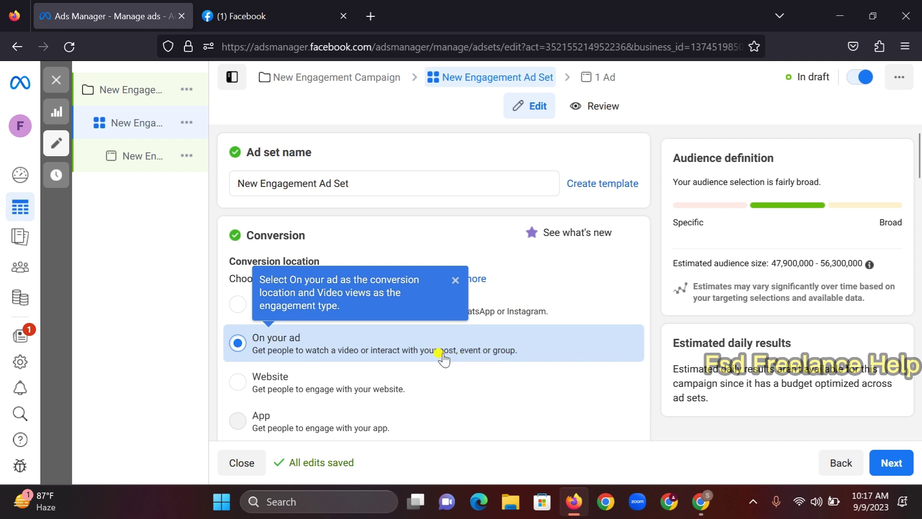
{"action": "scroll", "coordinate": [572, 371], "scroll_direction": "down", "scroll_amount": 4}
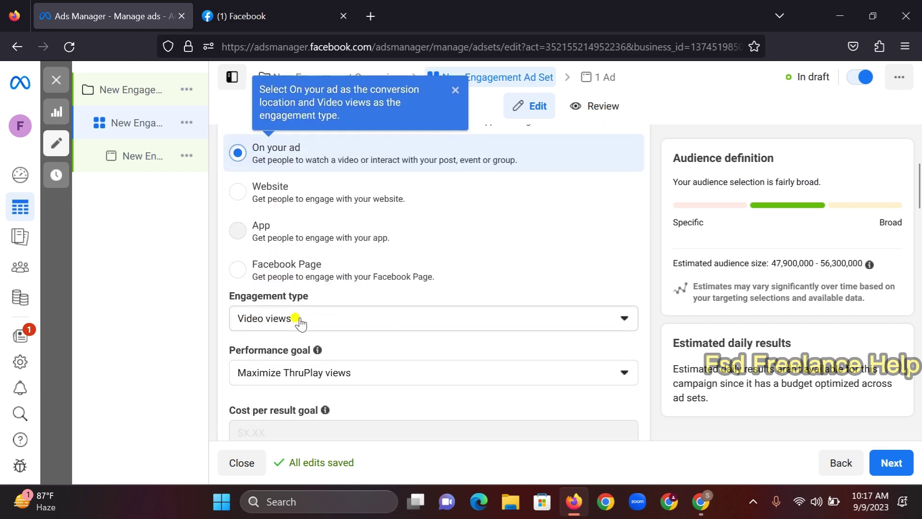
{"action": "scroll", "coordinate": [406, 313], "scroll_direction": "down", "scroll_amount": 1}
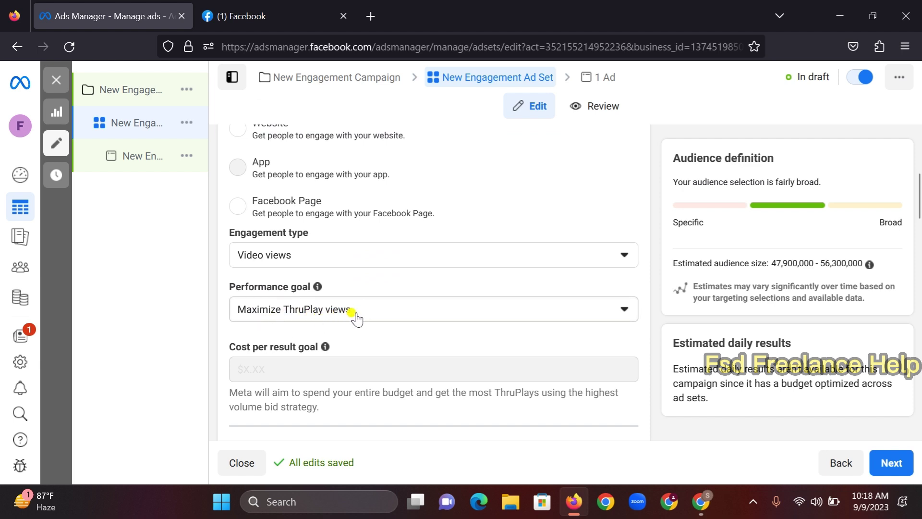
{"action": "scroll", "coordinate": [357, 317], "scroll_direction": "down", "scroll_amount": 3}
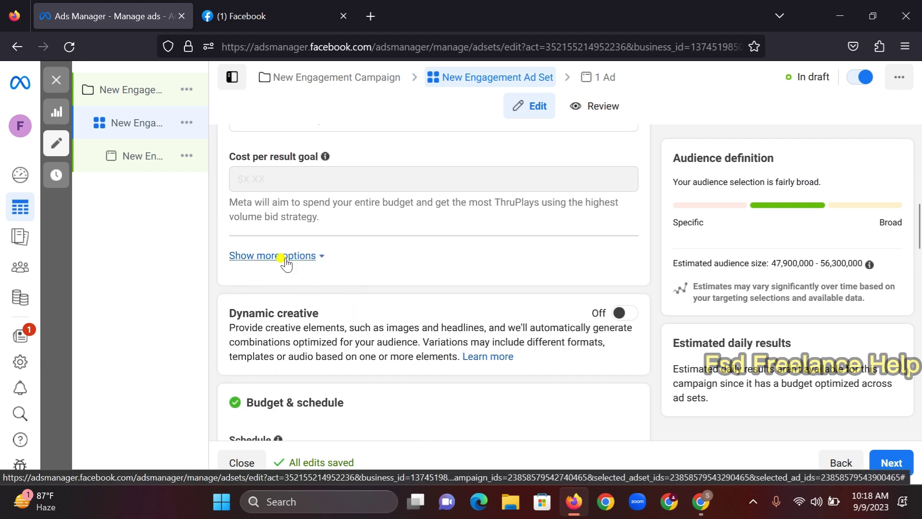
{"action": "left_click", "coordinate": [285, 259]}
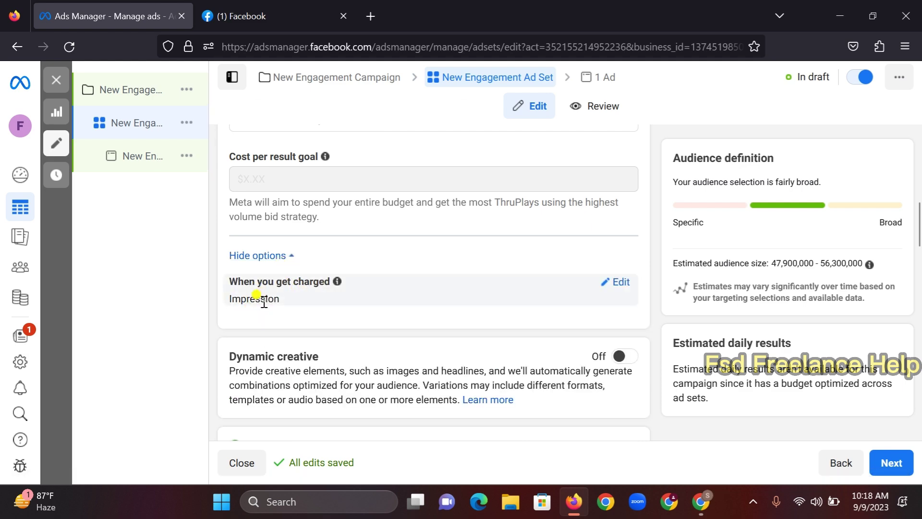
Schedule the ad set from Sep 10, 2023 to Sep 20, 2023 and expand the ad set spending limit options
{"action": "scroll", "coordinate": [307, 321], "scroll_direction": "down", "scroll_amount": 2}
{"action": "scroll", "coordinate": [261, 258], "scroll_direction": "down", "scroll_amount": 2}
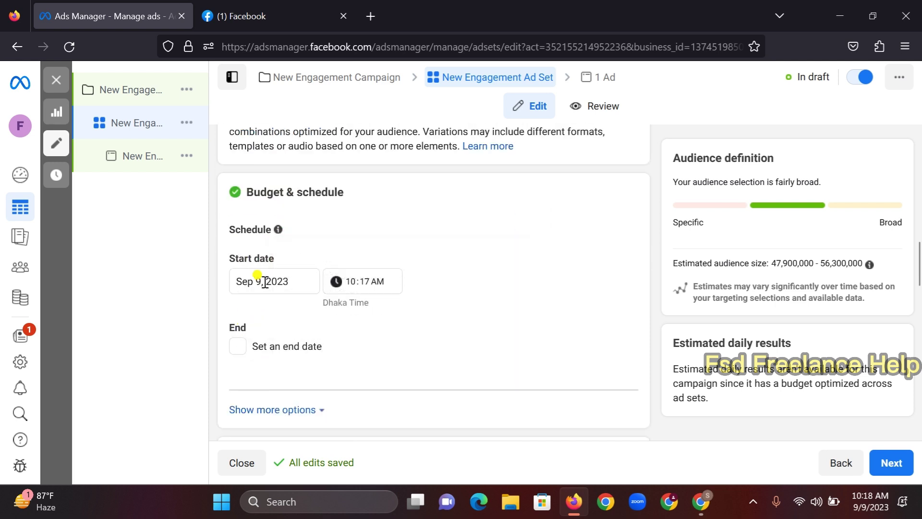
{"action": "left_click", "coordinate": [295, 280]}
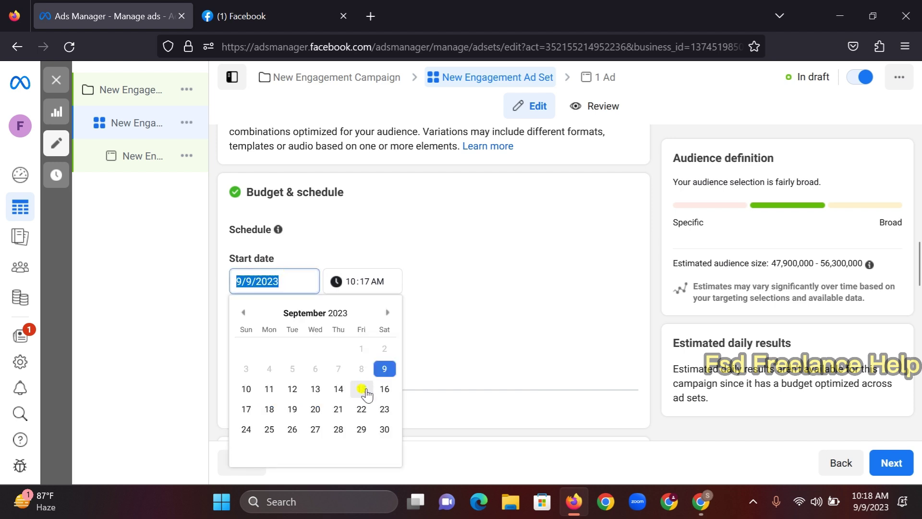
{"action": "left_click", "coordinate": [247, 386]}
{"action": "left_click", "coordinate": [238, 347]}
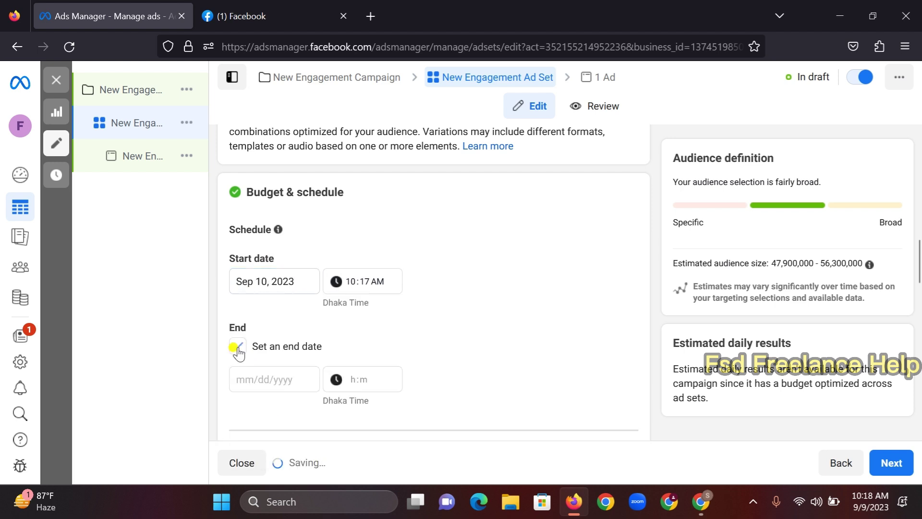
{"action": "left_click", "coordinate": [289, 379]}
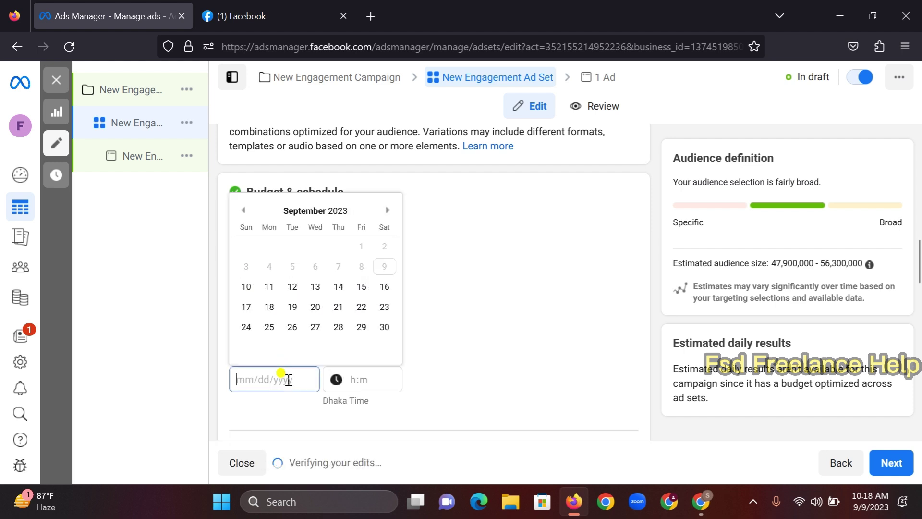
{"action": "left_click", "coordinate": [315, 308]}
{"action": "scroll", "coordinate": [361, 346], "scroll_direction": "down", "scroll_amount": 1}
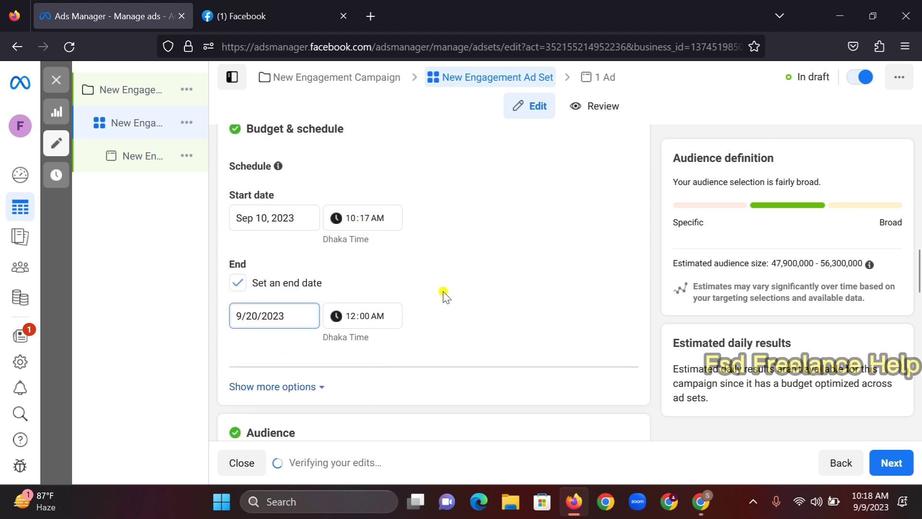
{"action": "scroll", "coordinate": [442, 294], "scroll_direction": "down", "scroll_amount": 2}
{"action": "left_click", "coordinate": [290, 261]}
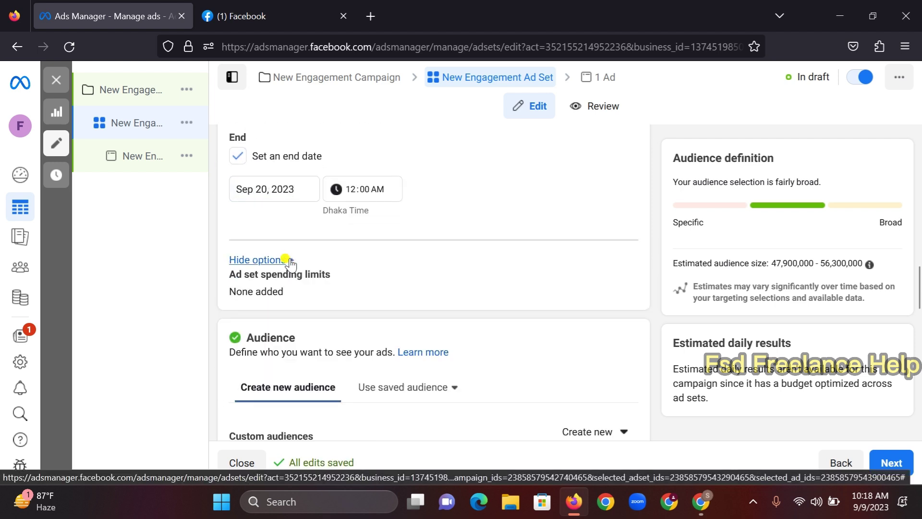
Add the interests Organic food (food & drink) and Nut (fruit) to the audience's detailed targeting and show related suggestions
{"action": "scroll", "coordinate": [306, 322], "scroll_direction": "down", "scroll_amount": 2}
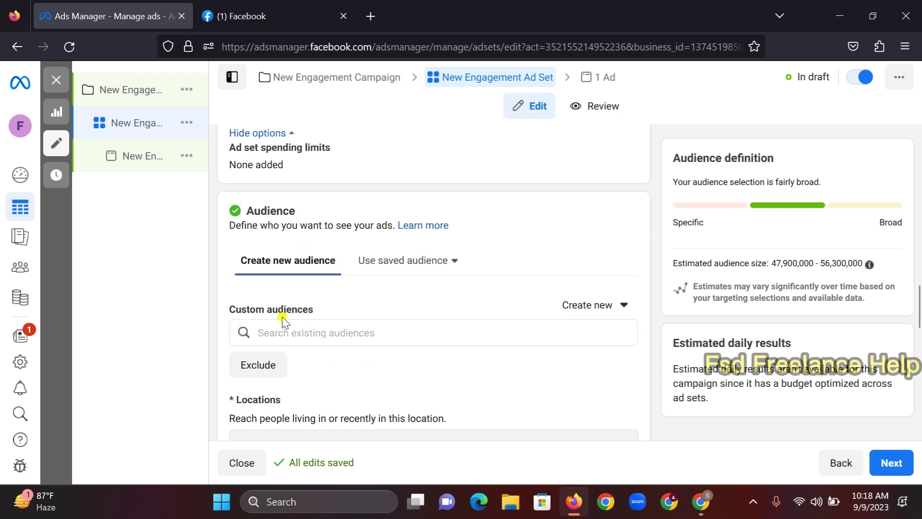
{"action": "scroll", "coordinate": [330, 305], "scroll_direction": "down", "scroll_amount": 1}
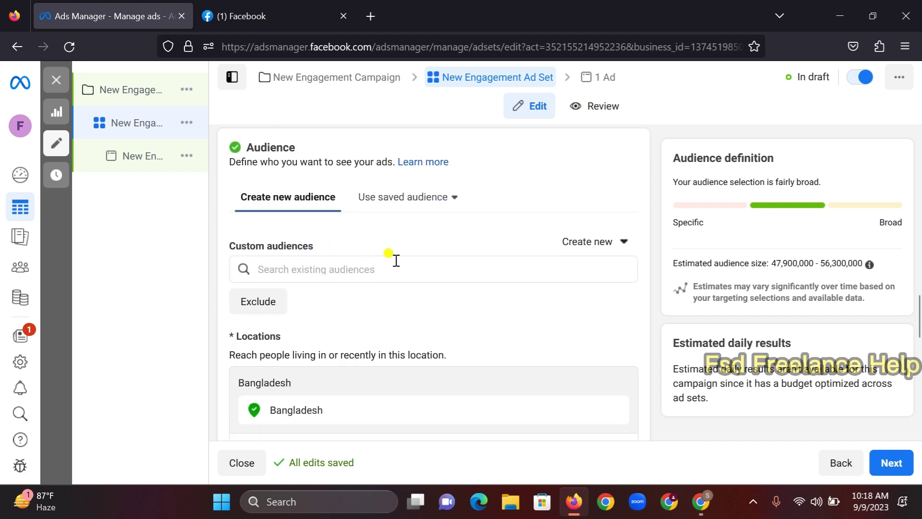
{"action": "scroll", "coordinate": [396, 264], "scroll_direction": "down", "scroll_amount": 3}
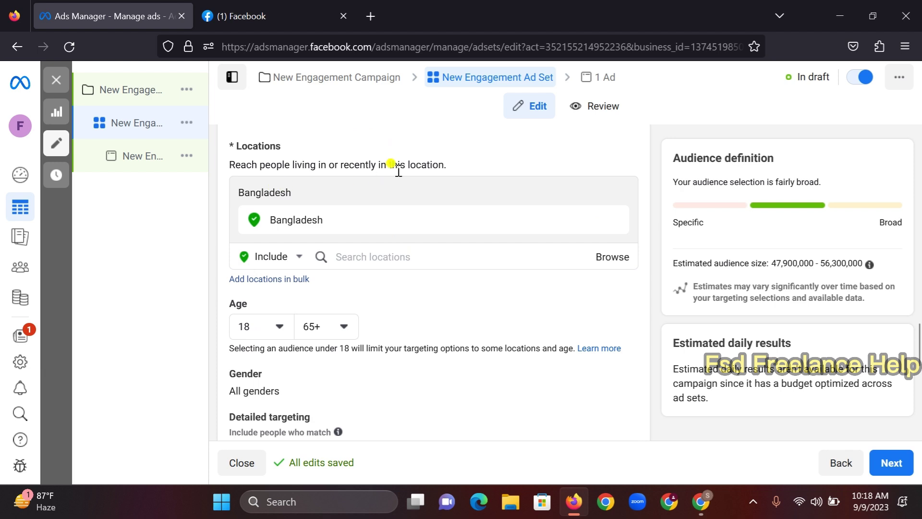
{"action": "mouse_move", "coordinate": [432, 214]}
{"action": "scroll", "coordinate": [293, 288], "scroll_direction": "down", "scroll_amount": 1}
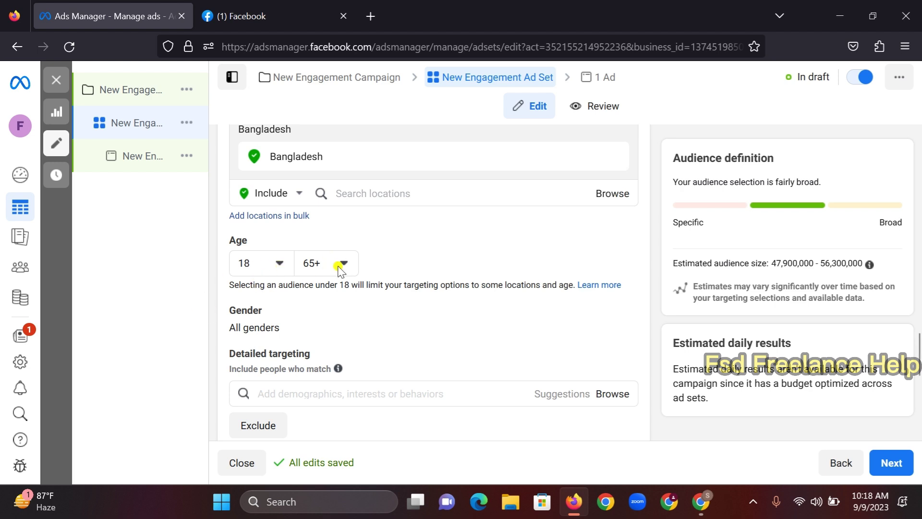
{"action": "scroll", "coordinate": [388, 283], "scroll_direction": "down", "scroll_amount": 1}
{"action": "scroll", "coordinate": [388, 283], "scroll_direction": "down", "scroll_amount": 1}
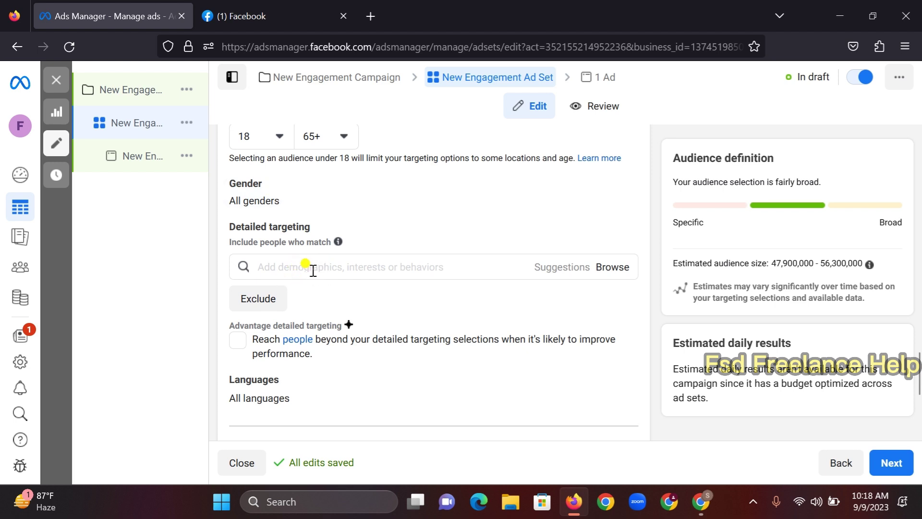
{"action": "left_click", "coordinate": [358, 264]}
{"action": "type", "text": "organic food"}
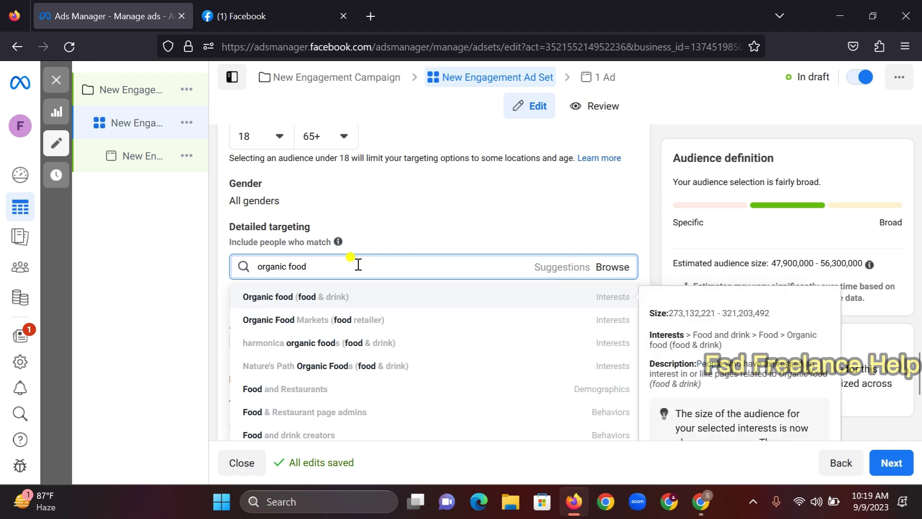
{"action": "left_click", "coordinate": [329, 298]}
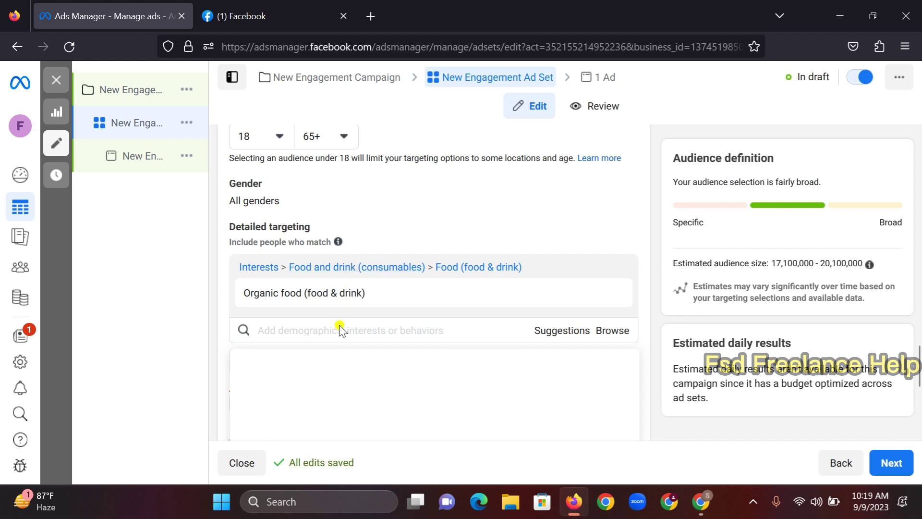
{"action": "type", "text": "nut f"}
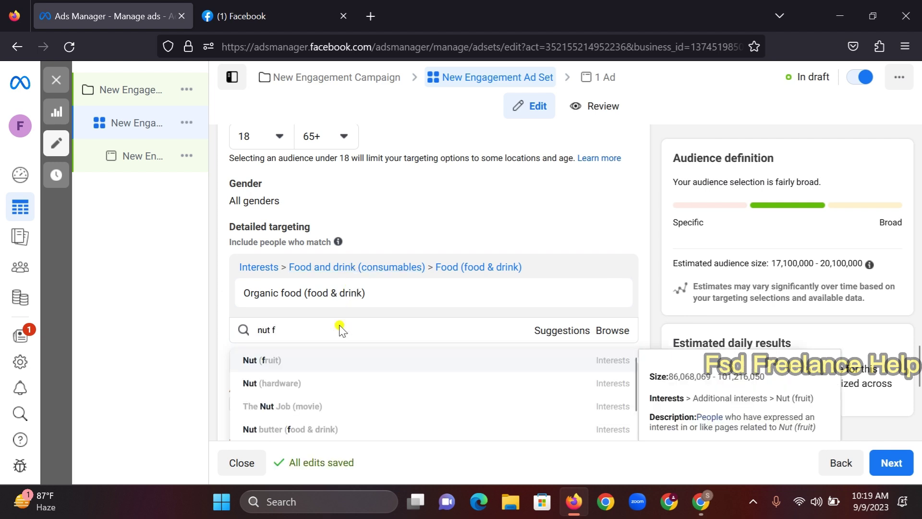
{"action": "left_click", "coordinate": [272, 361]}
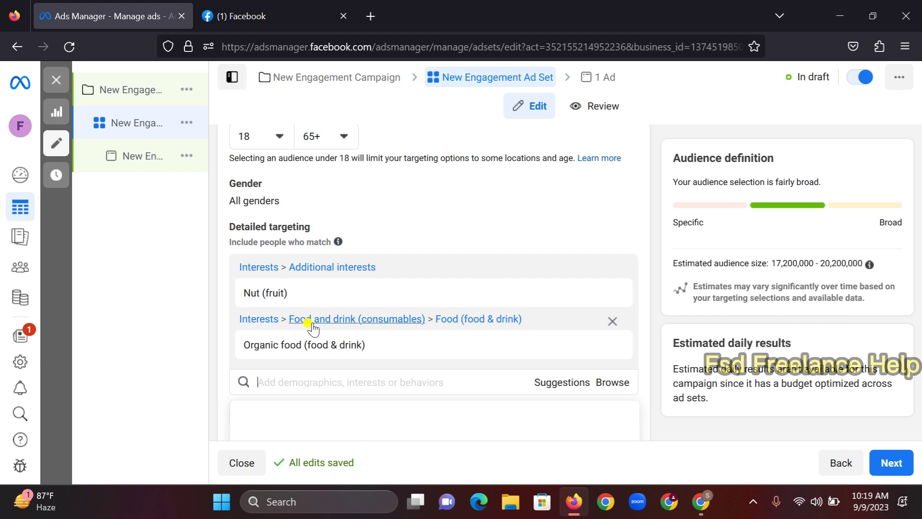
{"action": "left_click", "coordinate": [562, 382]}
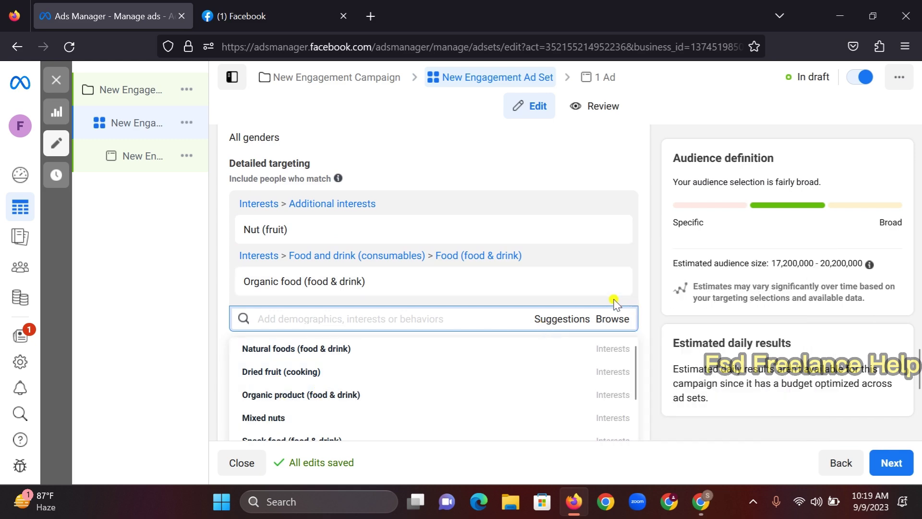
Switch the ad set to manual placements and exclude the Instagram and Messenger platforms
{"action": "scroll", "coordinate": [563, 323], "scroll_direction": "down", "scroll_amount": 10}
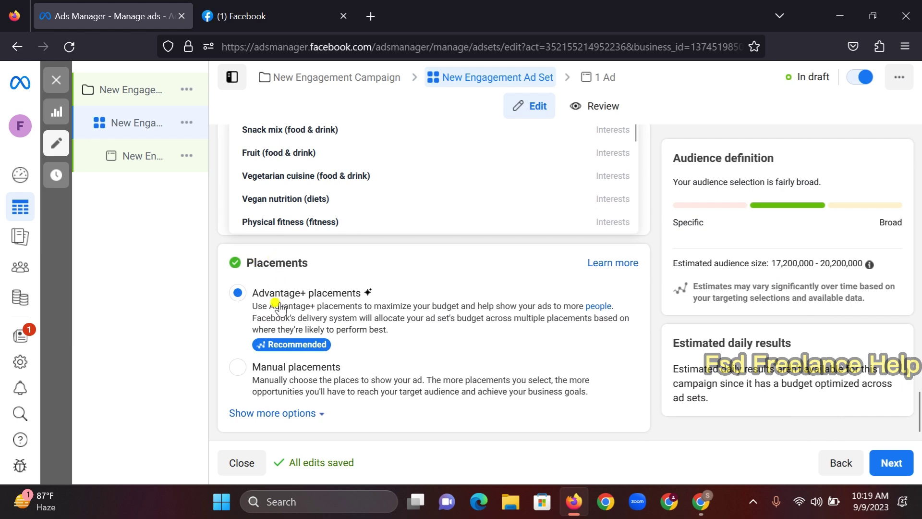
{"action": "left_click", "coordinate": [235, 370]}
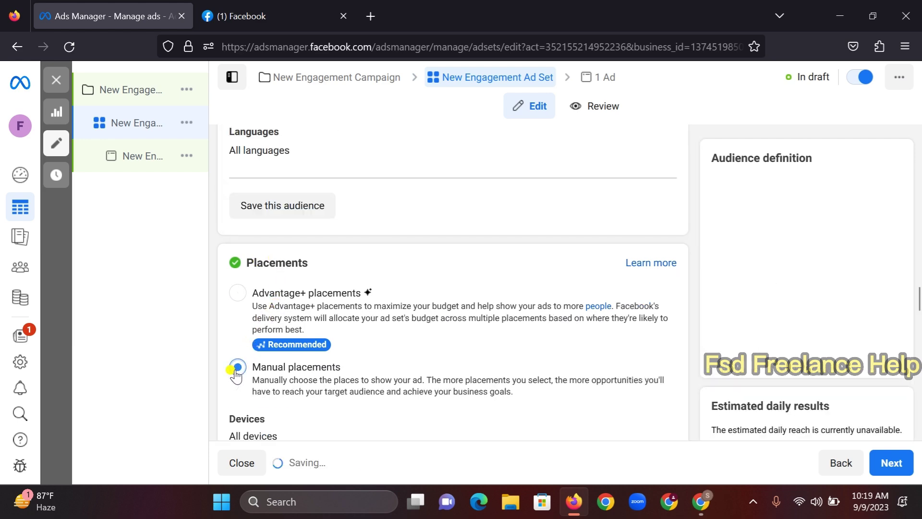
{"action": "scroll", "coordinate": [346, 332], "scroll_direction": "down", "scroll_amount": 4}
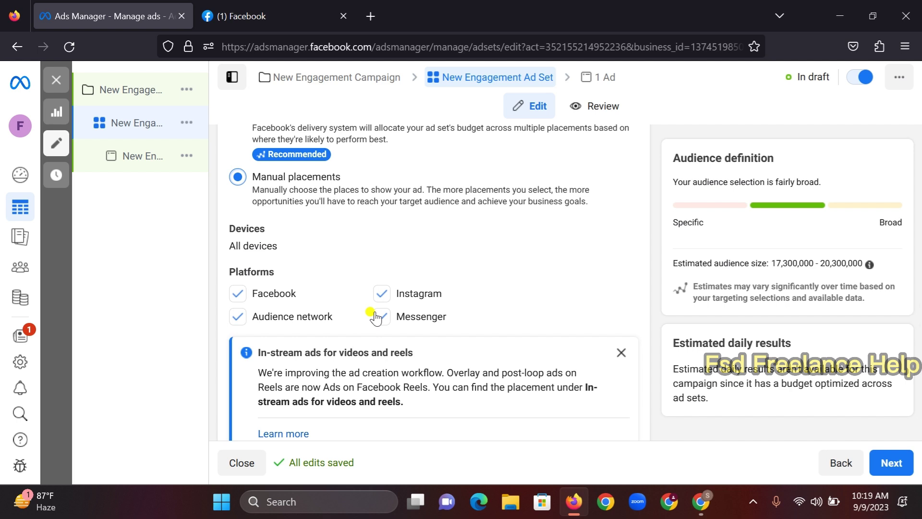
{"action": "left_click", "coordinate": [383, 294]}
{"action": "left_click", "coordinate": [381, 317]}
Review the individual placements and expand the additional placement options covering devices, skippable ads and brand safety
{"action": "scroll", "coordinate": [399, 315], "scroll_direction": "down", "scroll_amount": 5}
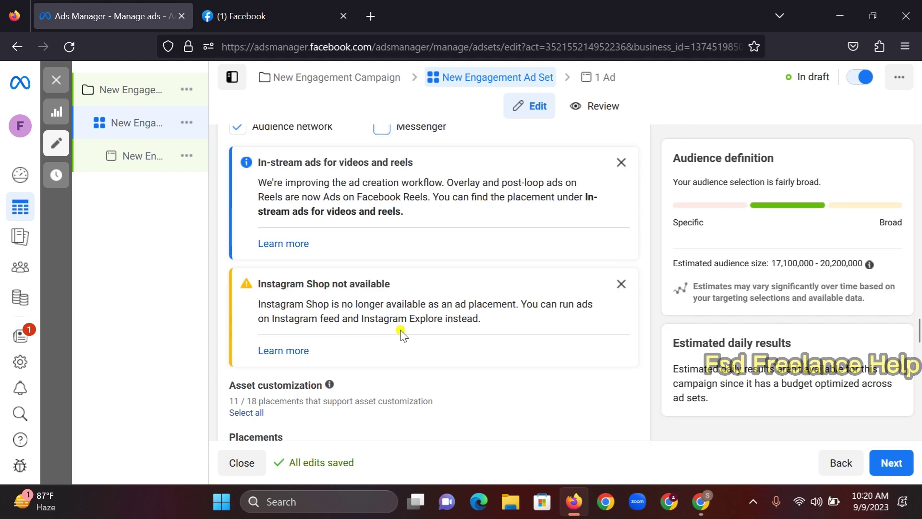
{"action": "scroll", "coordinate": [401, 334], "scroll_direction": "down", "scroll_amount": 2}
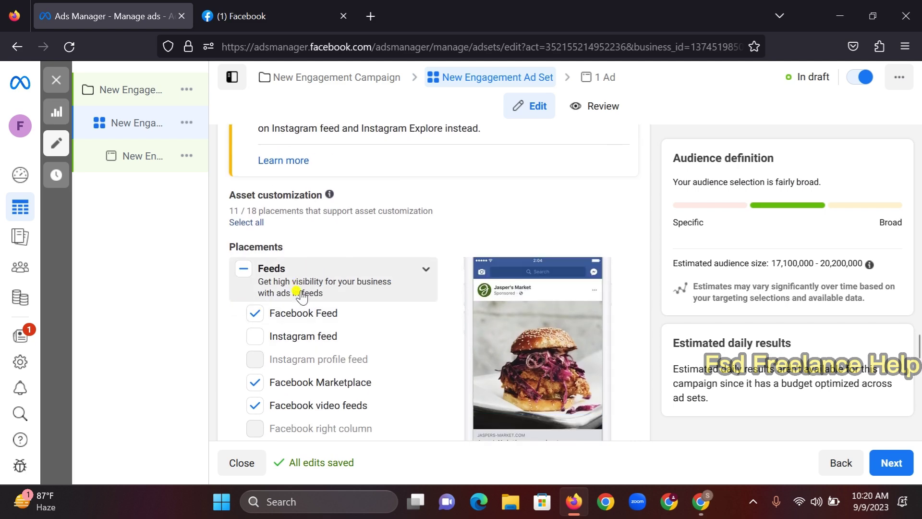
{"action": "scroll", "coordinate": [319, 324], "scroll_direction": "down", "scroll_amount": 9}
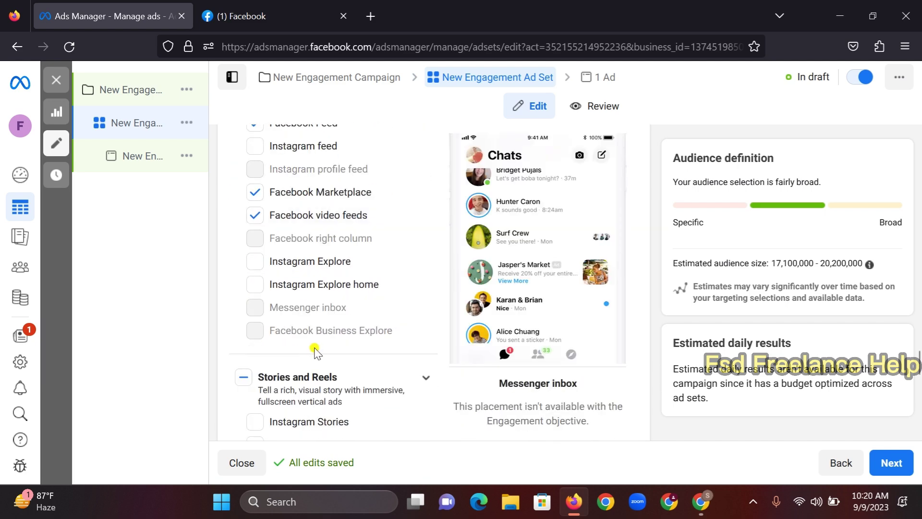
{"action": "scroll", "coordinate": [336, 307], "scroll_direction": "down", "scroll_amount": 9}
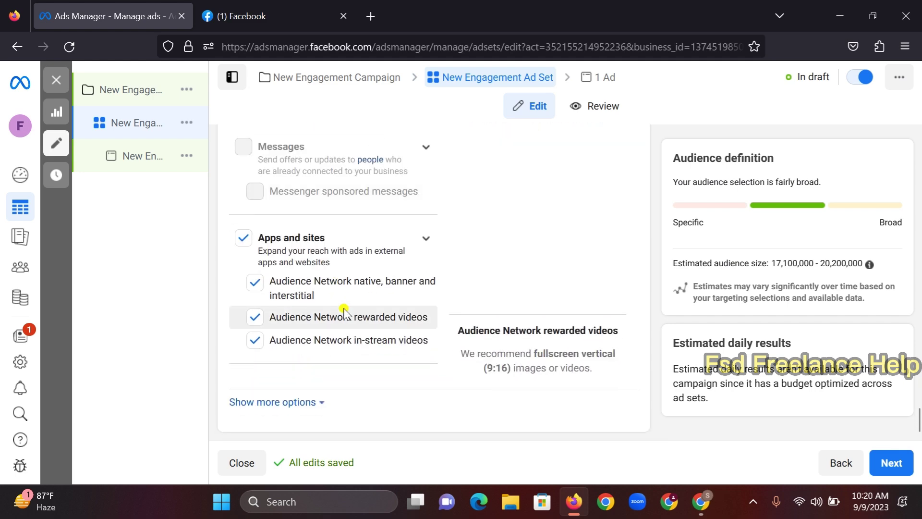
{"action": "left_click", "coordinate": [296, 402]}
{"action": "scroll", "coordinate": [321, 400], "scroll_direction": "down", "scroll_amount": 5}
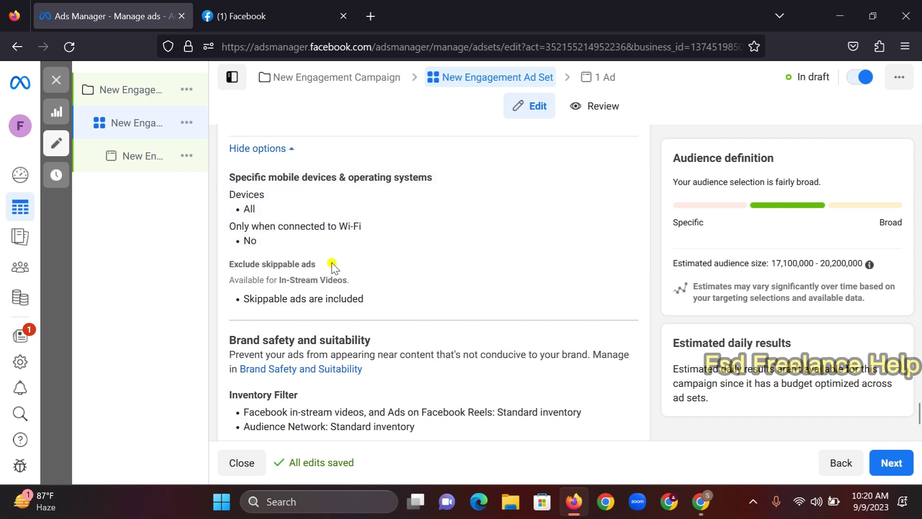
{"action": "scroll", "coordinate": [343, 253], "scroll_direction": "down", "scroll_amount": 3}
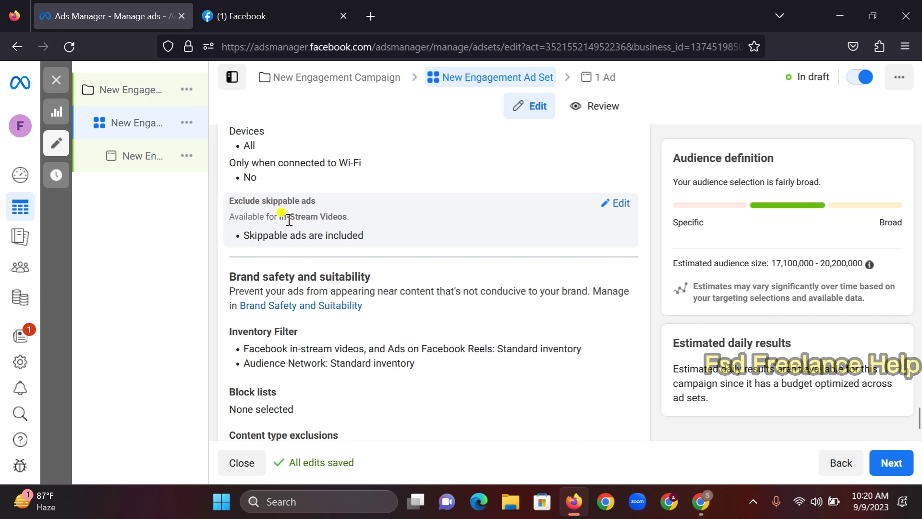
Try excluding skippable ads from the ad set and clear the exclusion again
{"action": "left_click", "coordinate": [615, 203]}
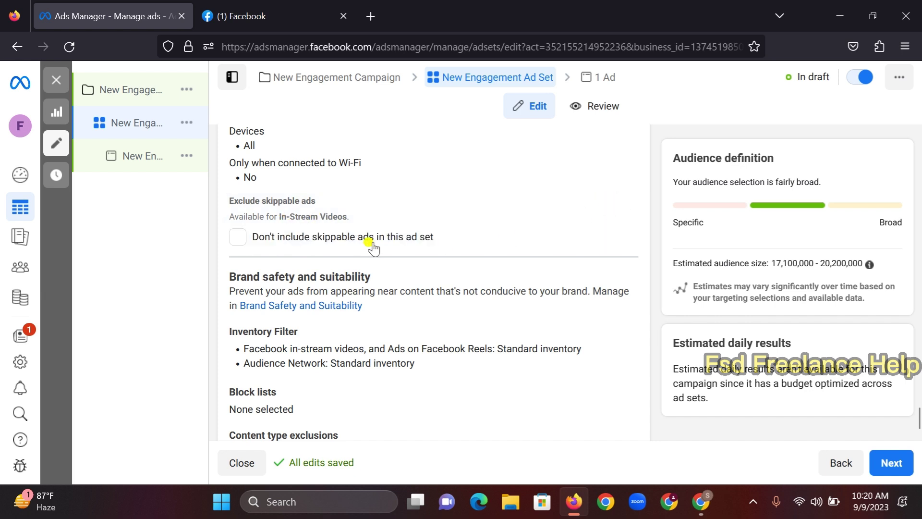
{"action": "left_click", "coordinate": [235, 239]}
{"action": "left_click", "coordinate": [239, 240]}
Check the brand safety settings of the ad set and continue to the ad setup
{"action": "scroll", "coordinate": [337, 248], "scroll_direction": "down", "scroll_amount": 1}
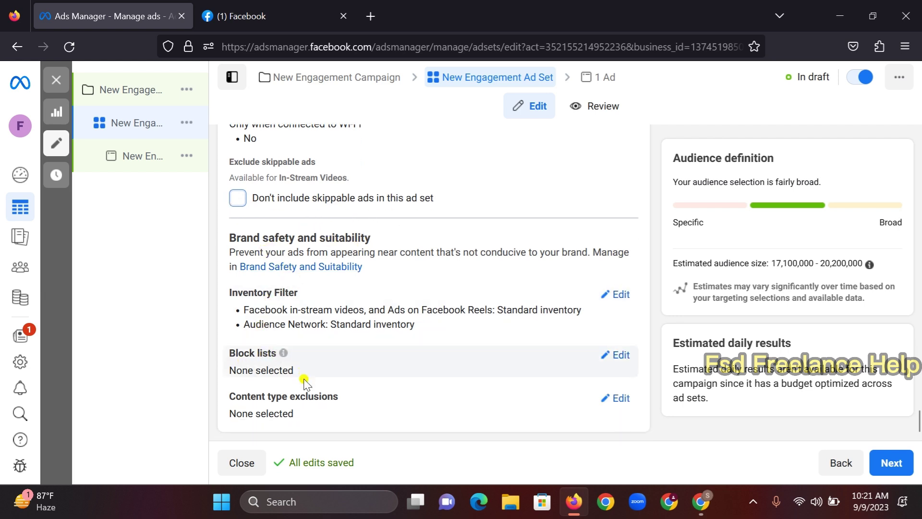
{"action": "left_click", "coordinate": [893, 462]}
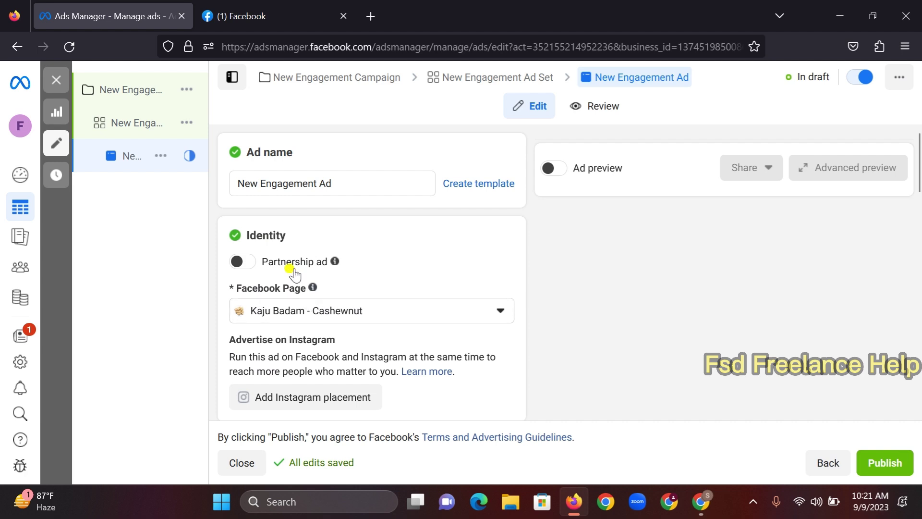
Set the engagement ad's setup to use an existing post instead of creating a new ad
{"action": "scroll", "coordinate": [400, 277], "scroll_direction": "down", "scroll_amount": 3}
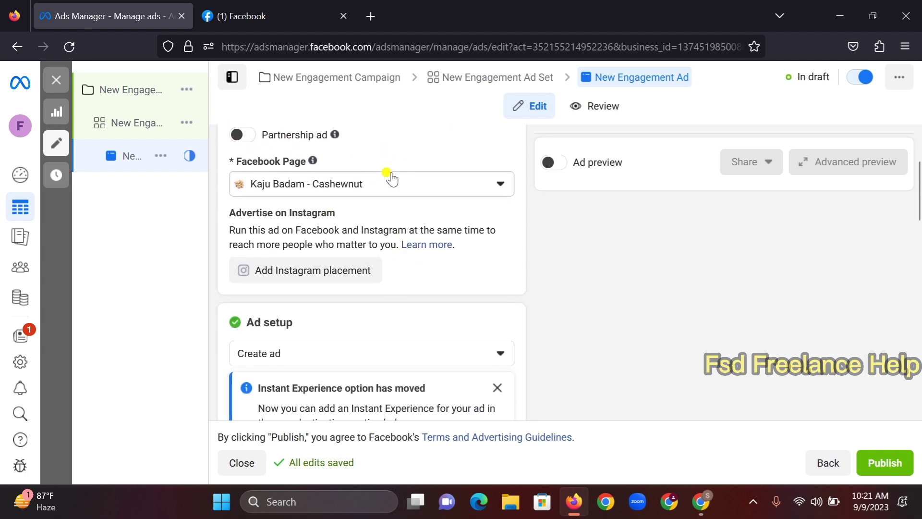
{"action": "scroll", "coordinate": [375, 254], "scroll_direction": "down", "scroll_amount": 2}
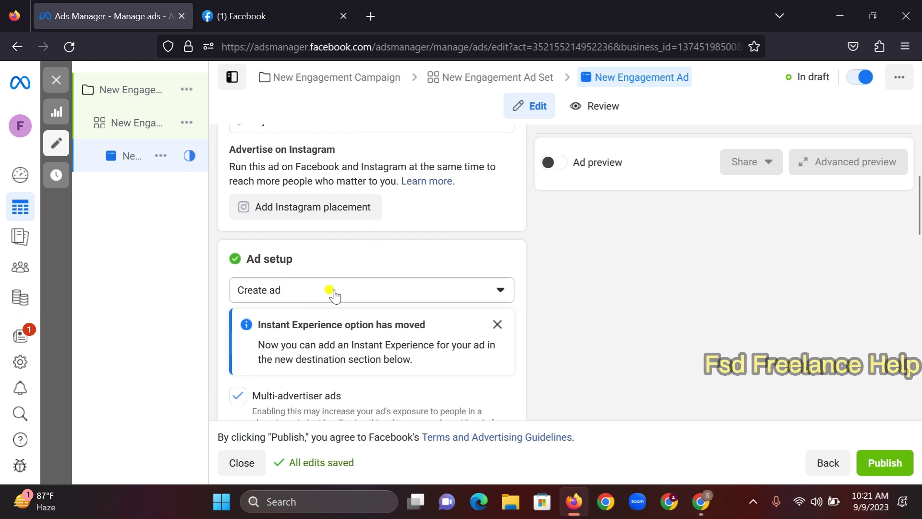
{"action": "scroll", "coordinate": [336, 294], "scroll_direction": "down", "scroll_amount": 3}
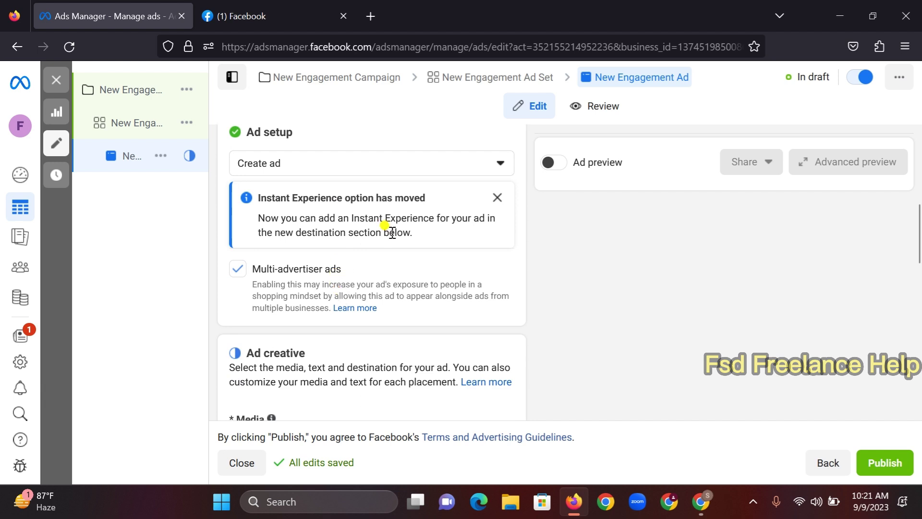
{"action": "scroll", "coordinate": [356, 226], "scroll_direction": "up", "scroll_amount": 1}
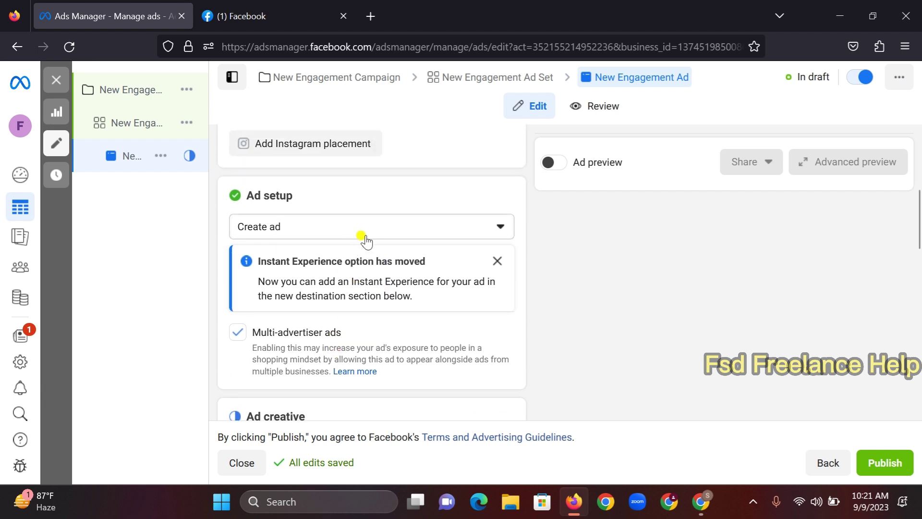
{"action": "left_click", "coordinate": [498, 229]}
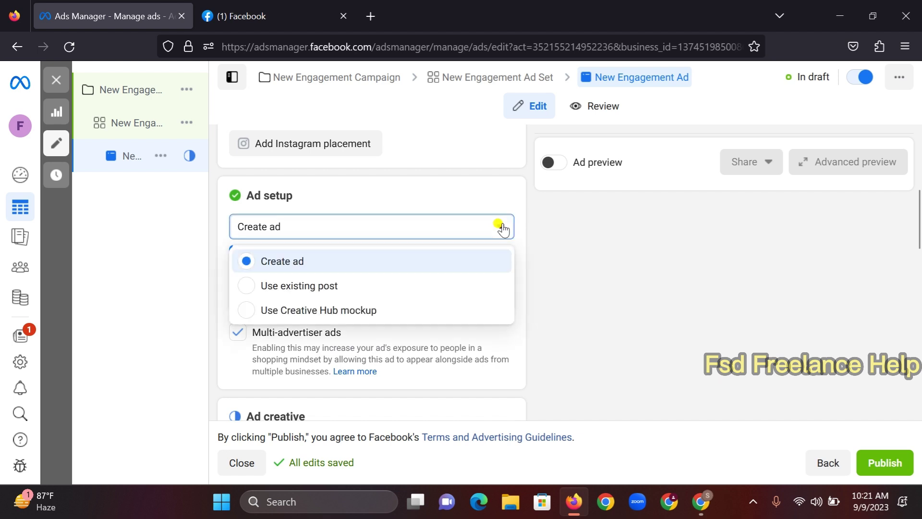
{"action": "left_click", "coordinate": [291, 286]}
Choose the Facebook video post "Combo Pack BDT-1800tk" as the ad's creative and confirm the selection
{"action": "scroll", "coordinate": [331, 282], "scroll_direction": "down", "scroll_amount": 1}
{"action": "scroll", "coordinate": [331, 284], "scroll_direction": "down", "scroll_amount": 1}
{"action": "left_click", "coordinate": [299, 305]}
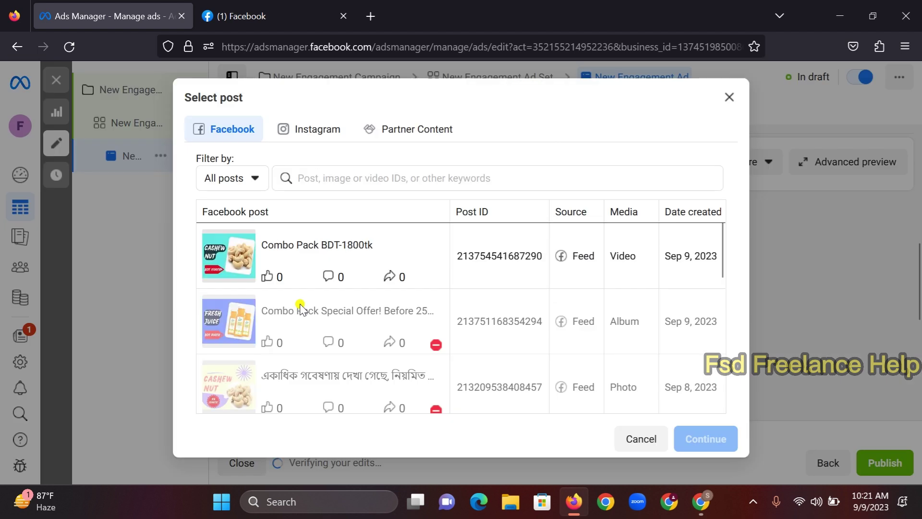
{"action": "left_click", "coordinate": [370, 236]}
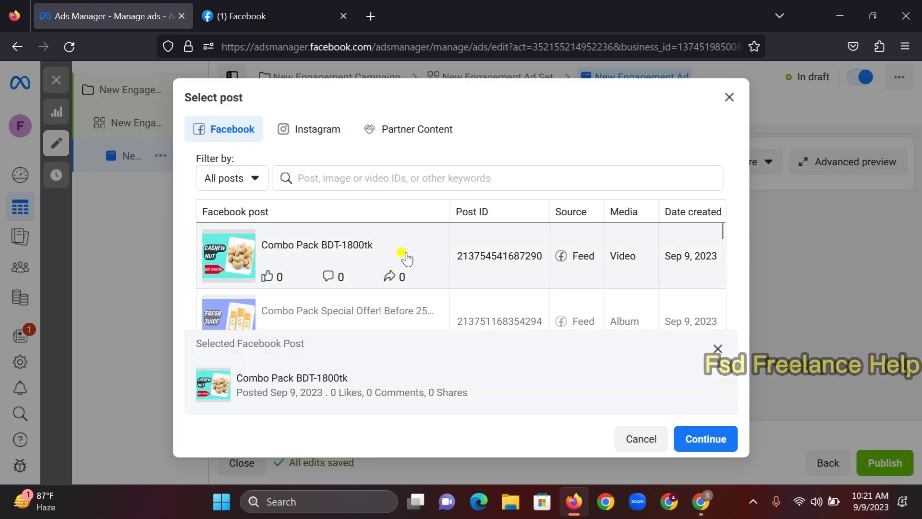
{"action": "left_click", "coordinate": [336, 258]}
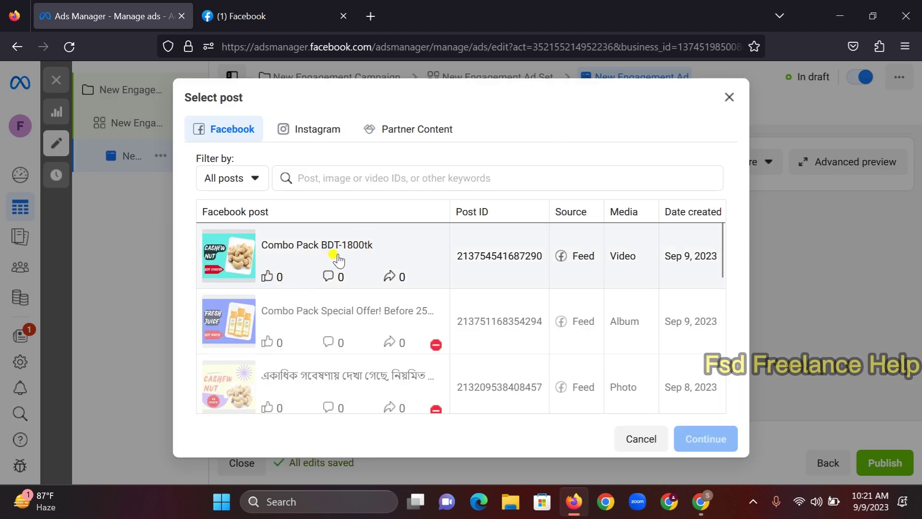
{"action": "left_click", "coordinate": [399, 260]}
{"action": "left_click", "coordinate": [702, 444]}
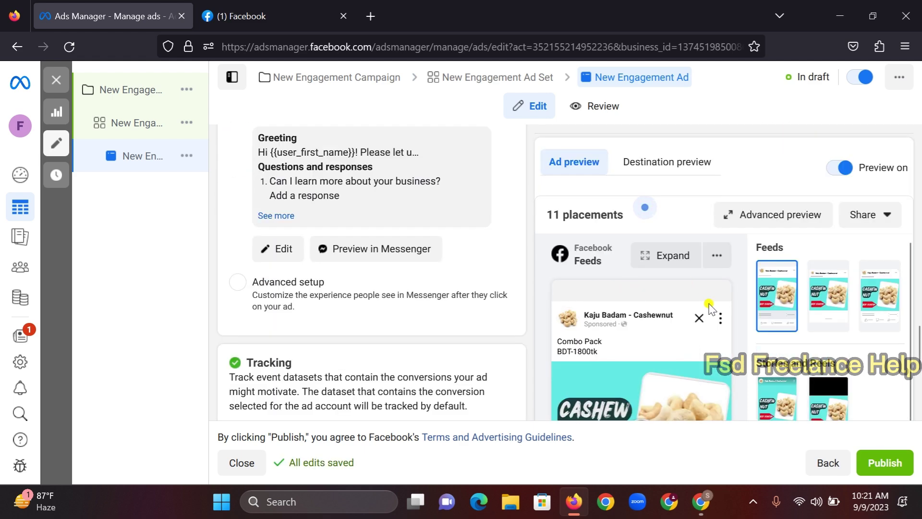
Review the ad's creative settings and the available call to action options, keeping Send message
{"action": "scroll", "coordinate": [692, 312], "scroll_direction": "down", "scroll_amount": 5}
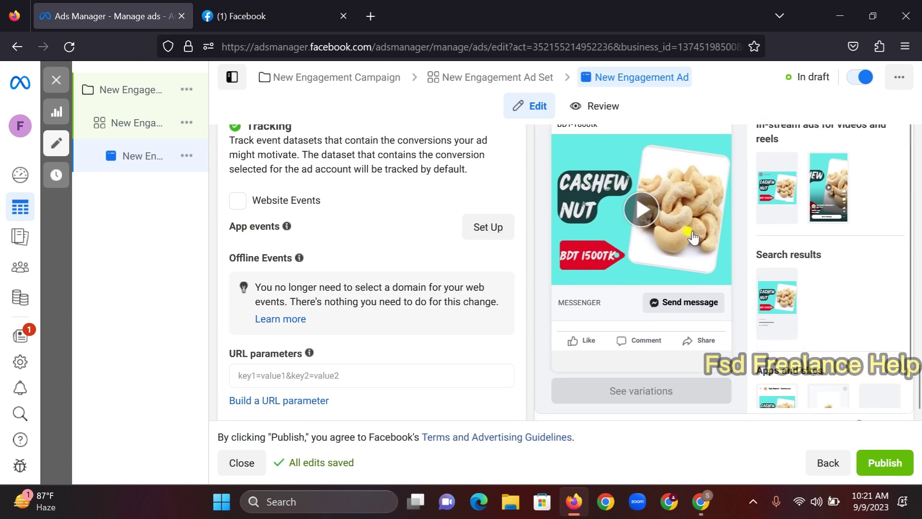
{"action": "scroll", "coordinate": [418, 288], "scroll_direction": "up", "scroll_amount": 6}
{"action": "scroll", "coordinate": [335, 305], "scroll_direction": "up", "scroll_amount": 5}
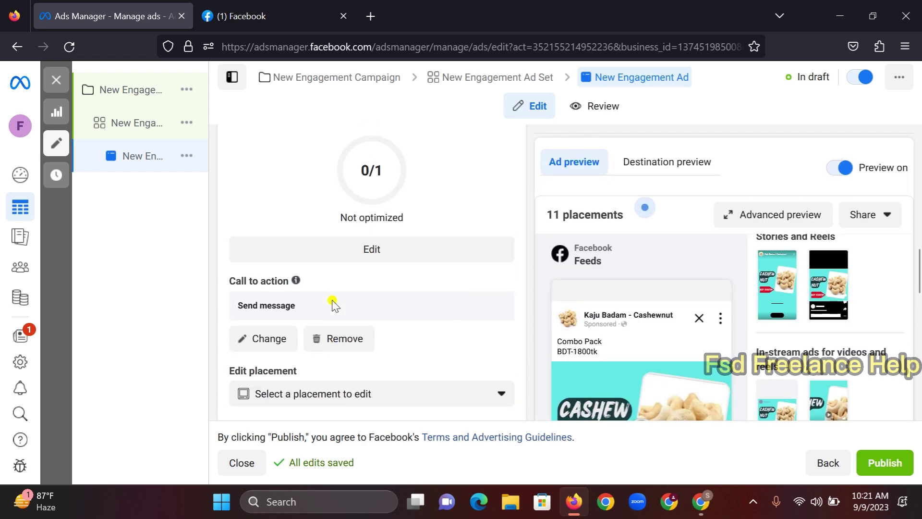
{"action": "scroll", "coordinate": [365, 269], "scroll_direction": "down", "scroll_amount": 5}
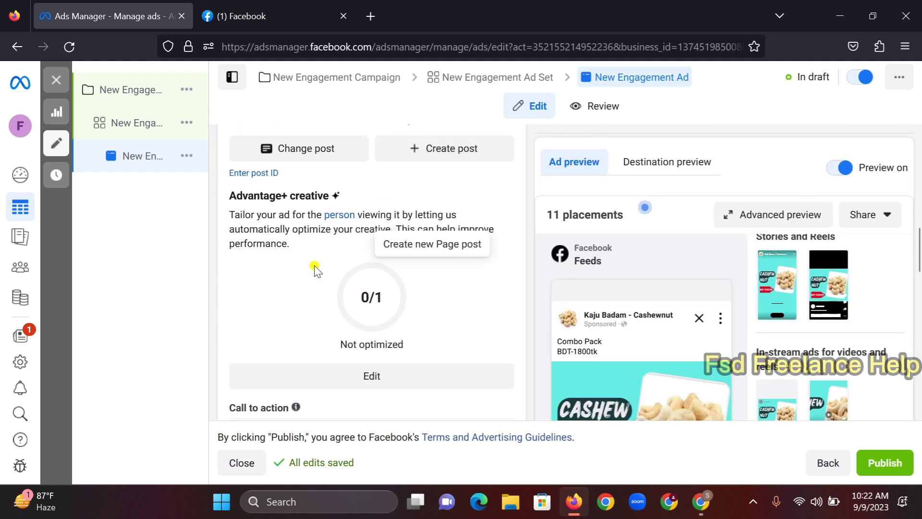
{"action": "scroll", "coordinate": [365, 269], "scroll_direction": "down", "scroll_amount": 1}
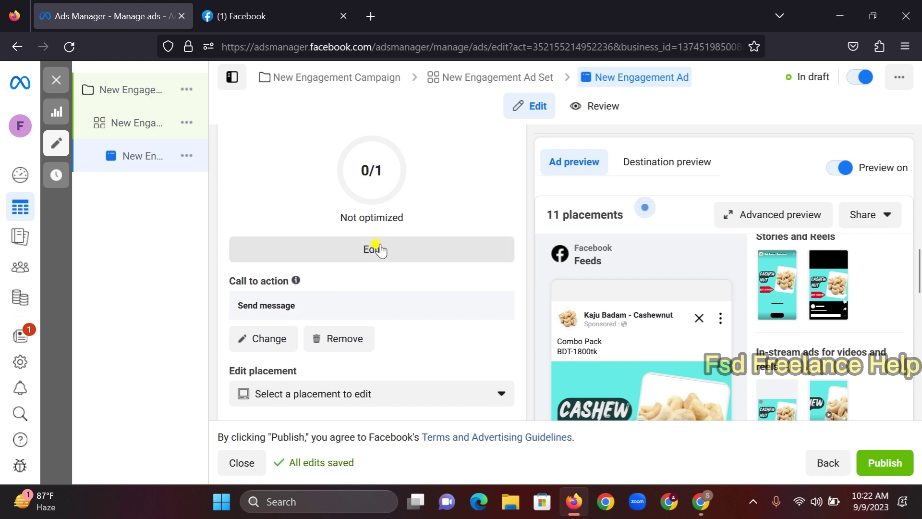
{"action": "scroll", "coordinate": [355, 245], "scroll_direction": "down", "scroll_amount": 2}
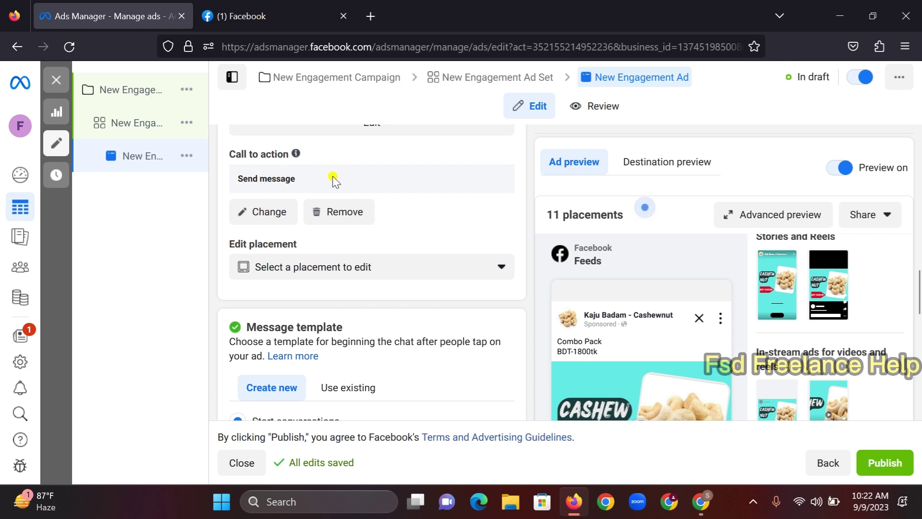
{"action": "left_click", "coordinate": [269, 215]}
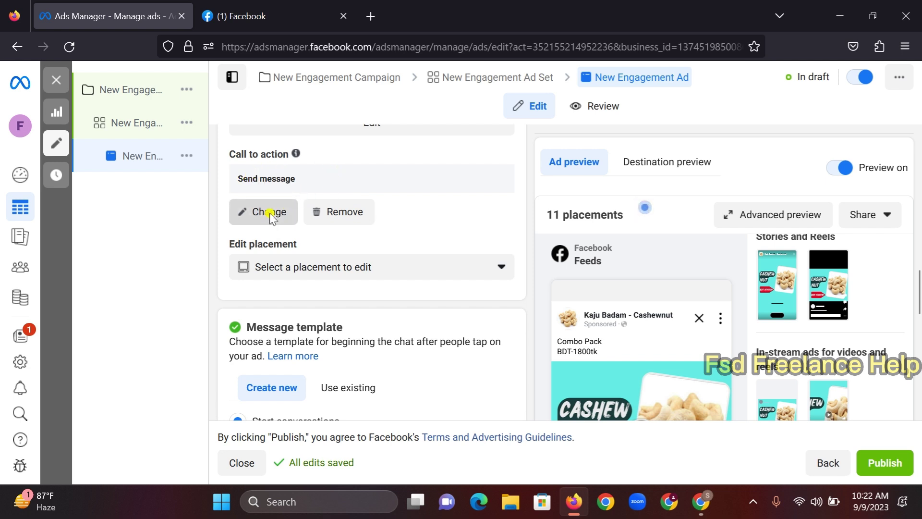
{"action": "left_click", "coordinate": [647, 233]}
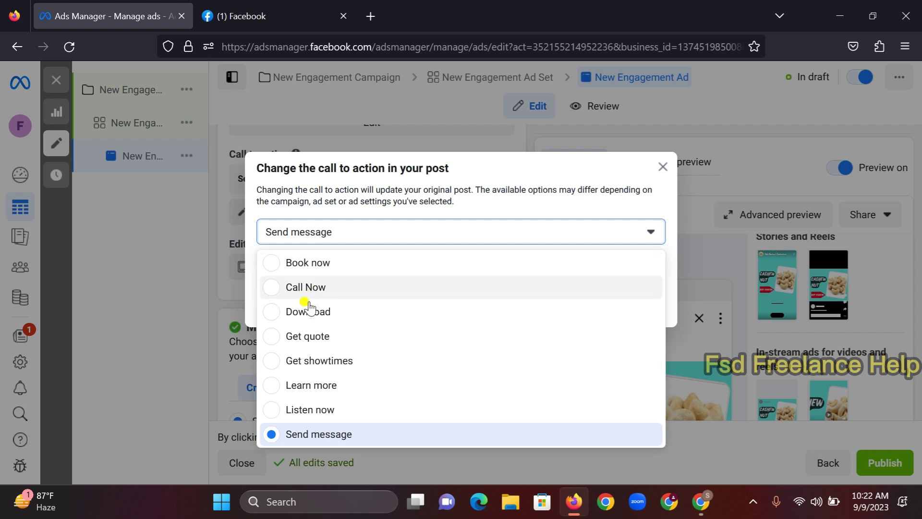
{"action": "left_click", "coordinate": [299, 435]}
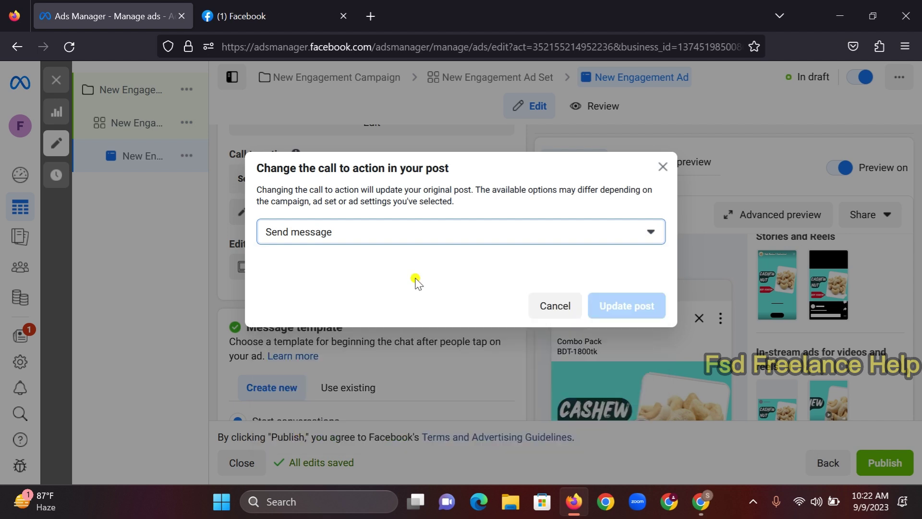
{"action": "left_click", "coordinate": [663, 167]}
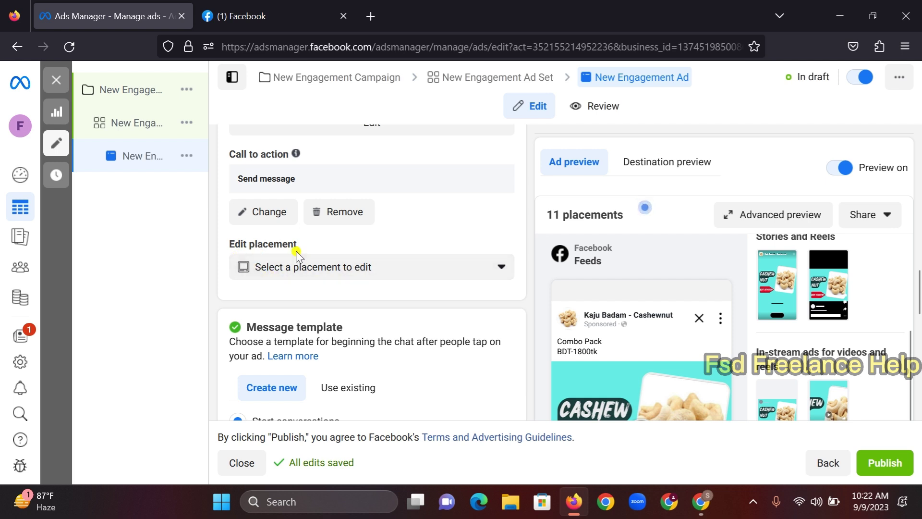
Examine the ad's message template, tracking settings and placement preview
{"action": "scroll", "coordinate": [364, 274], "scroll_direction": "down", "scroll_amount": 3}
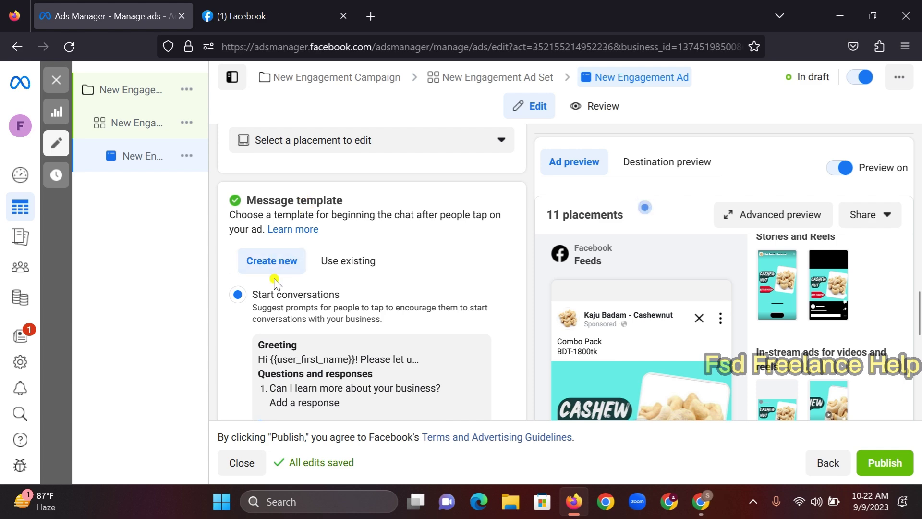
{"action": "scroll", "coordinate": [274, 283], "scroll_direction": "down", "scroll_amount": 6}
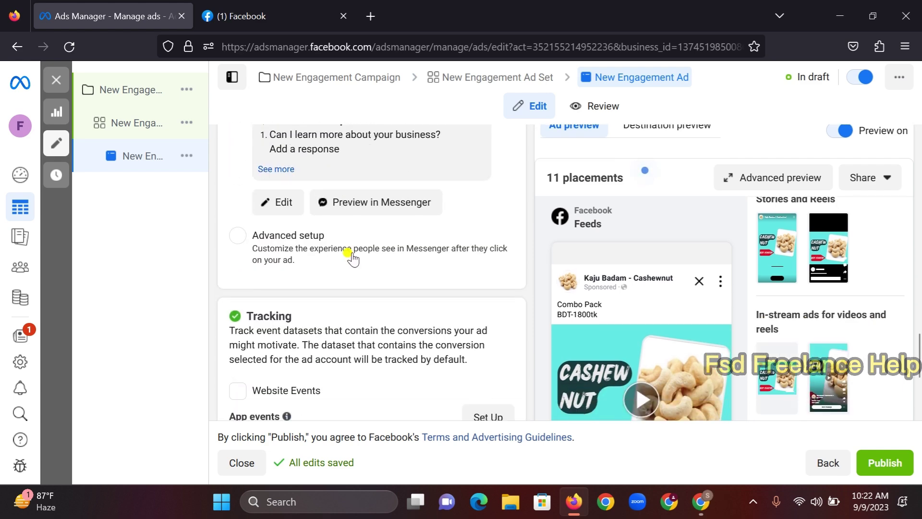
{"action": "scroll", "coordinate": [353, 261], "scroll_direction": "down", "scroll_amount": 3}
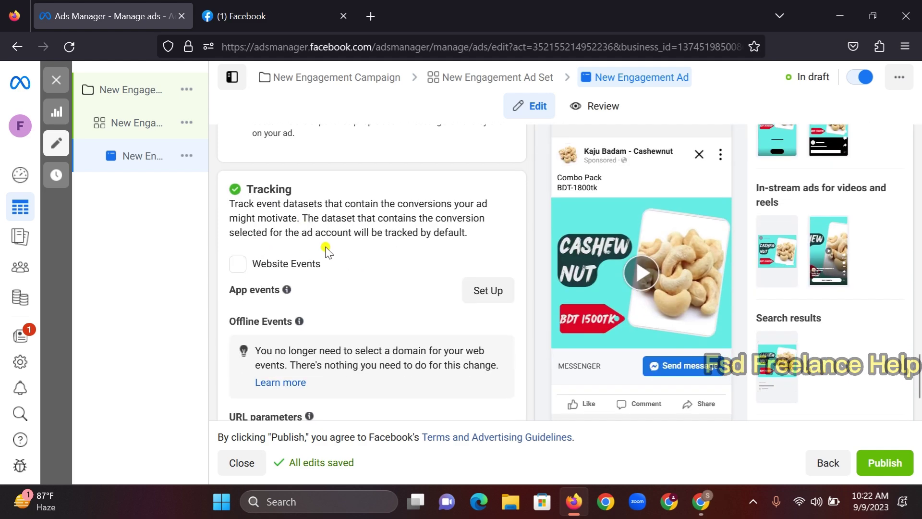
{"action": "scroll", "coordinate": [322, 249], "scroll_direction": "down", "scroll_amount": 2}
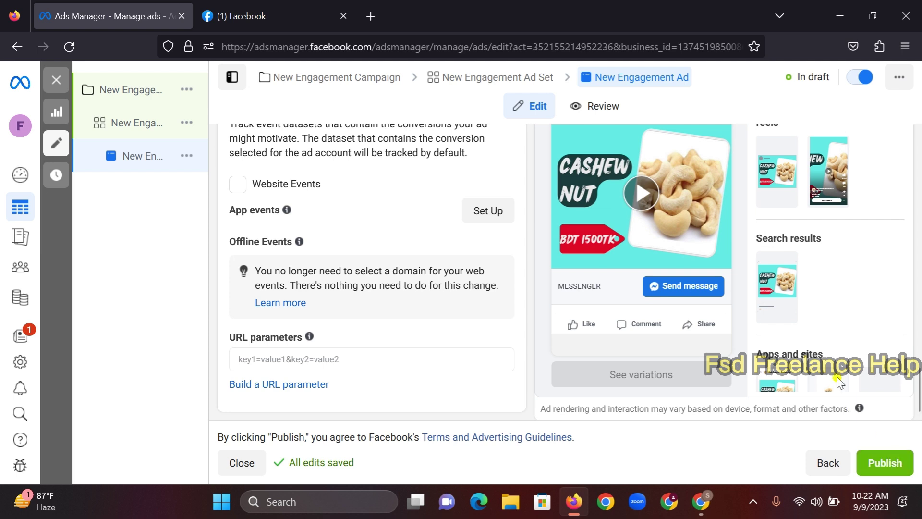
{"action": "mouse_move", "coordinate": [859, 408]}
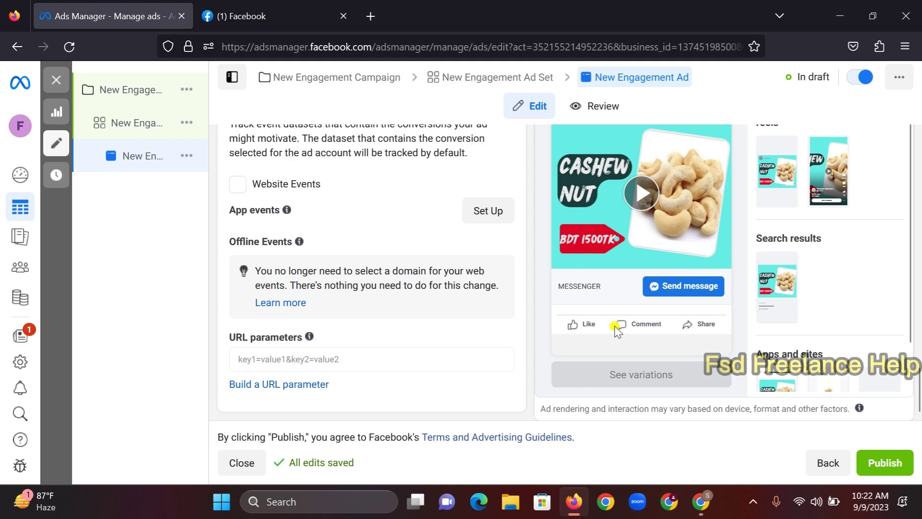
{"action": "scroll", "coordinate": [544, 359], "scroll_direction": "up", "scroll_amount": 3}
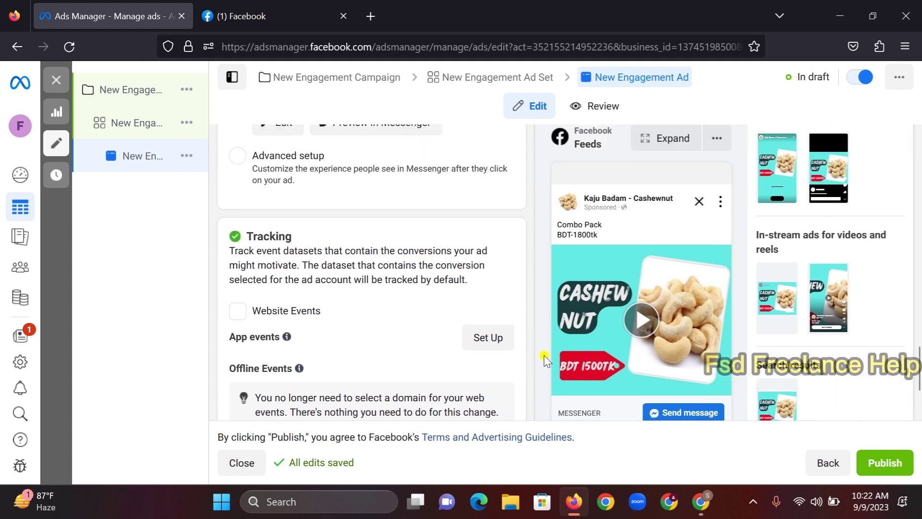
{"action": "scroll", "coordinate": [544, 360], "scroll_direction": "up", "scroll_amount": 2}
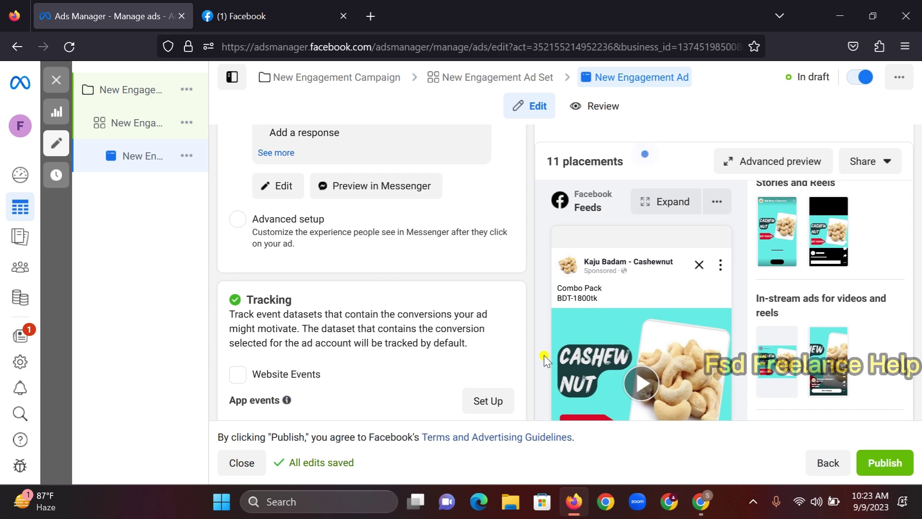
{"action": "scroll", "coordinate": [545, 359], "scroll_direction": "up", "scroll_amount": 3}
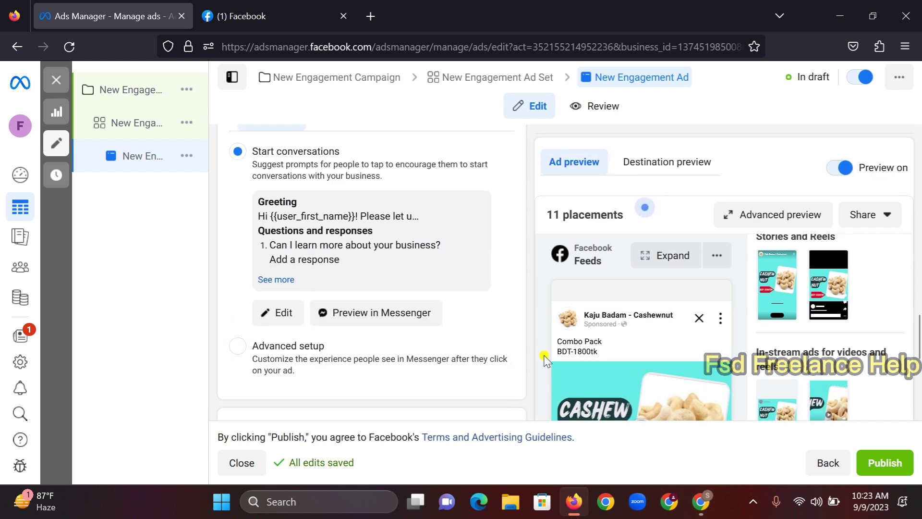
Return to the campaigns overview and start creating a new campaign, going to the objective choices
{"action": "left_click", "coordinate": [23, 83]}
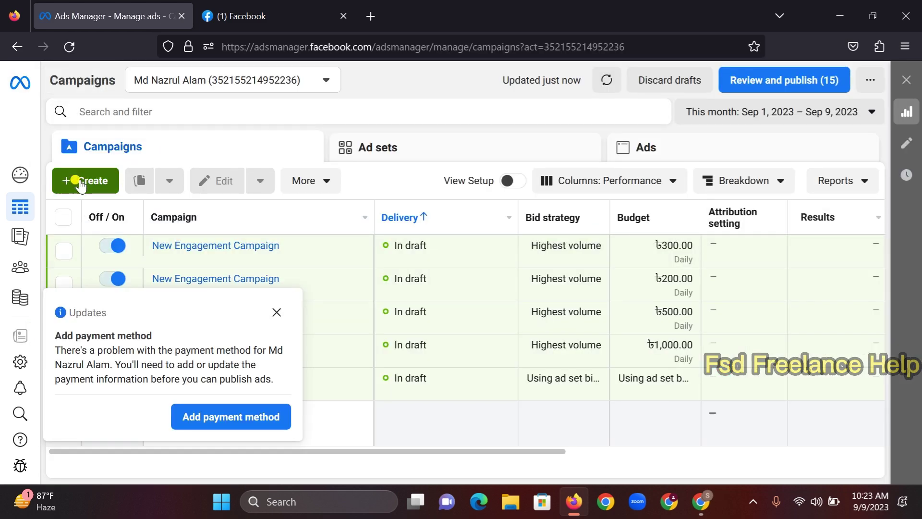
{"action": "left_click", "coordinate": [79, 182]}
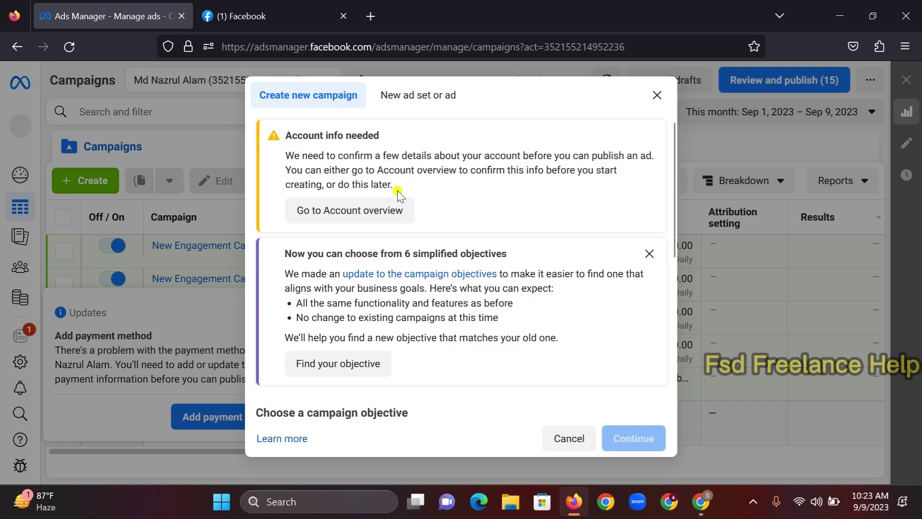
{"action": "scroll", "coordinate": [472, 249], "scroll_direction": "down", "scroll_amount": 2}
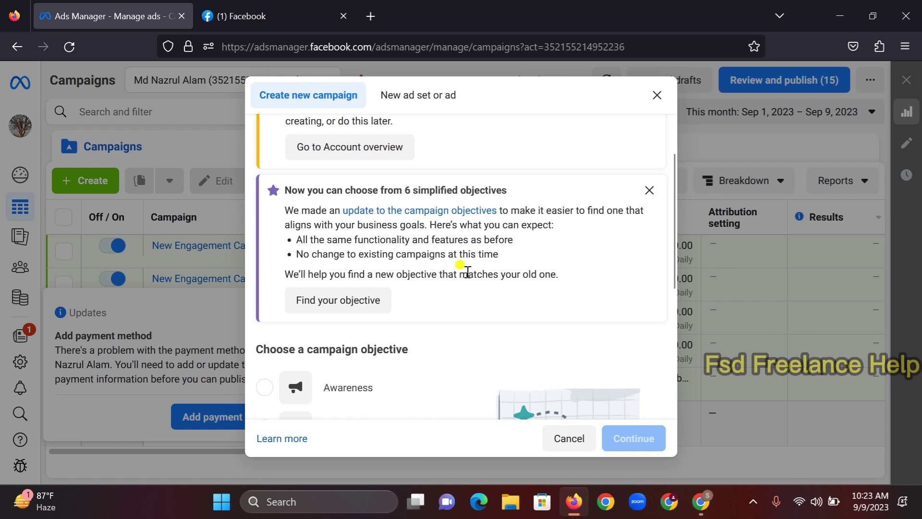
Examine the Combo Pack Special Offer album post on the Kaju Badam - Cashewnut Facebook page and return to Ads Manager
{"action": "left_click", "coordinate": [262, 11]}
{"action": "scroll", "coordinate": [681, 298], "scroll_direction": "down", "scroll_amount": 6}
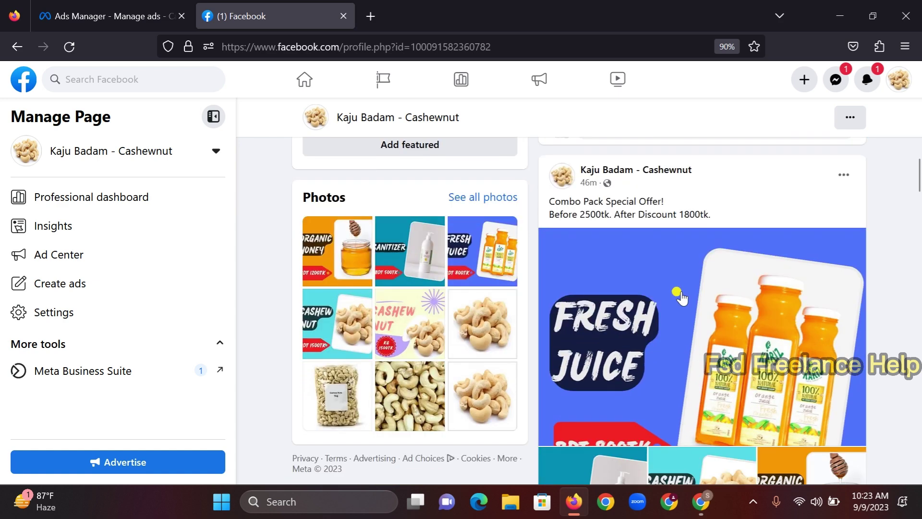
{"action": "scroll", "coordinate": [681, 298], "scroll_direction": "down", "scroll_amount": 3}
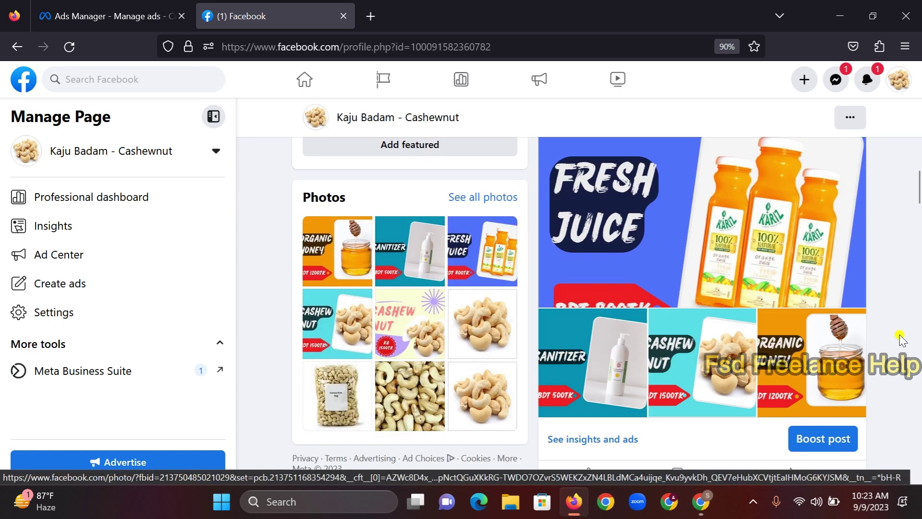
{"action": "scroll", "coordinate": [694, 269], "scroll_direction": "up", "scroll_amount": 3}
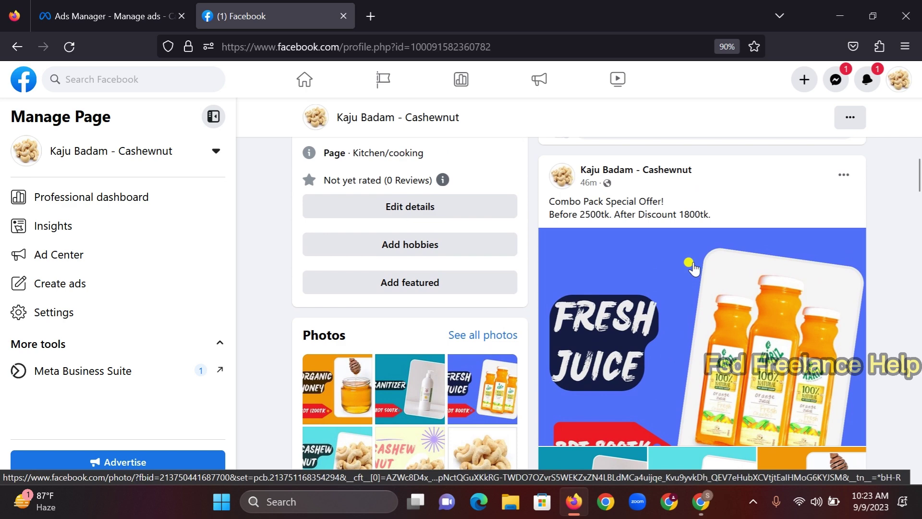
{"action": "scroll", "coordinate": [691, 293], "scroll_direction": "down", "scroll_amount": 3}
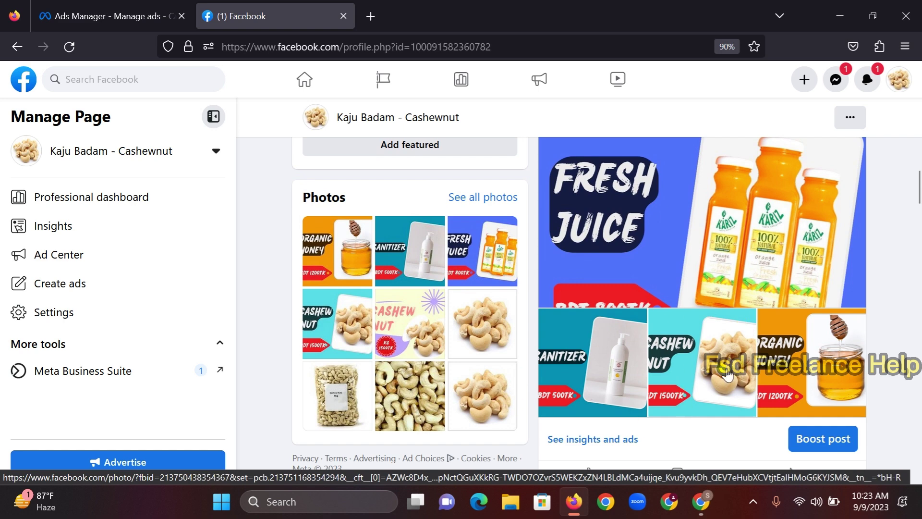
{"action": "scroll", "coordinate": [732, 274], "scroll_direction": "up", "scroll_amount": 1}
{"action": "scroll", "coordinate": [749, 262], "scroll_direction": "up", "scroll_amount": 2}
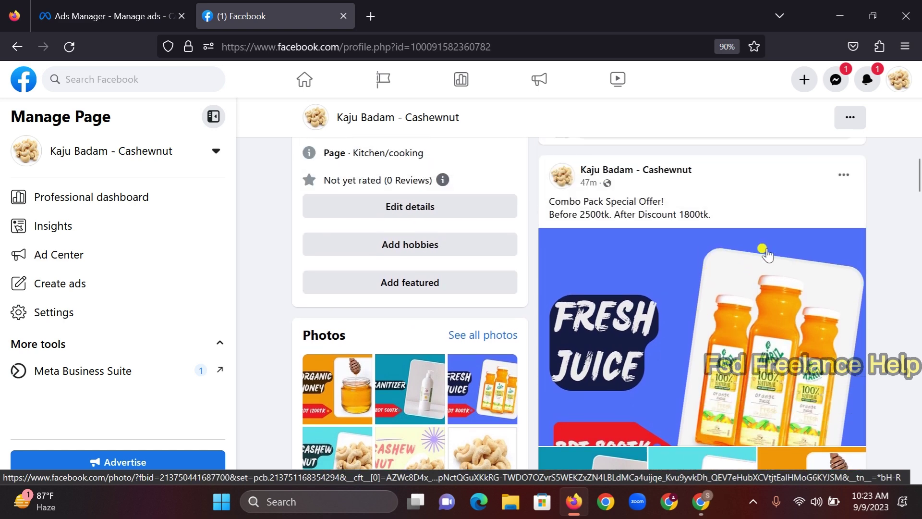
{"action": "left_click", "coordinate": [98, 15]}
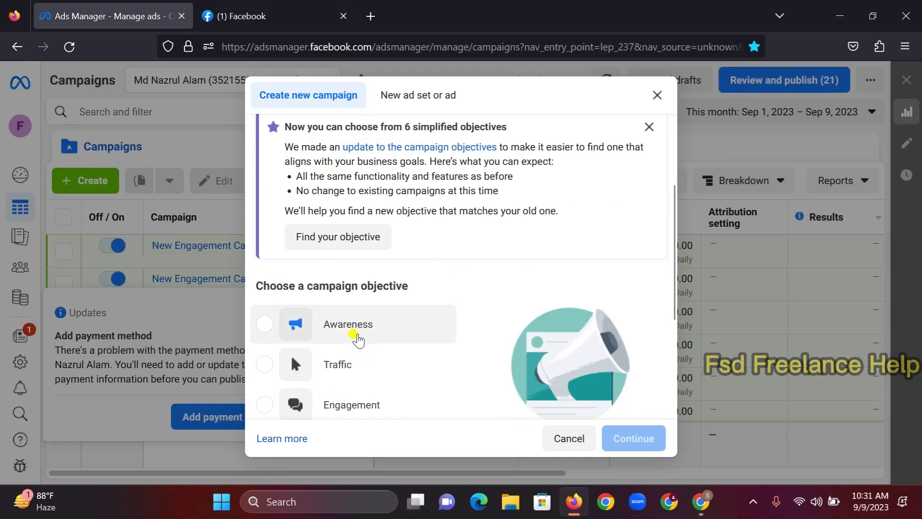
Create a new campaign with the Engagement objective and dismiss the payment method notice
{"action": "scroll", "coordinate": [360, 333], "scroll_direction": "down", "scroll_amount": 1}
{"action": "left_click", "coordinate": [349, 340]}
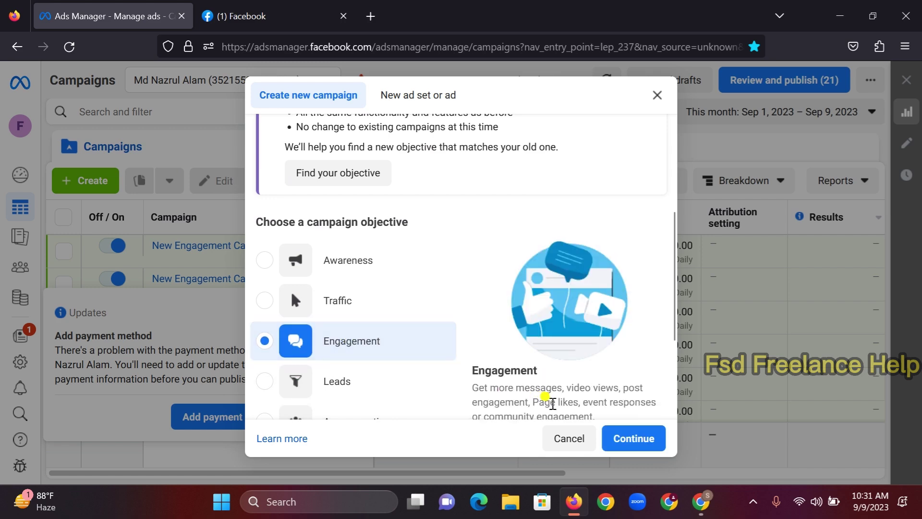
{"action": "scroll", "coordinate": [576, 418], "scroll_direction": "down", "scroll_amount": 3}
{"action": "left_click", "coordinate": [634, 438]}
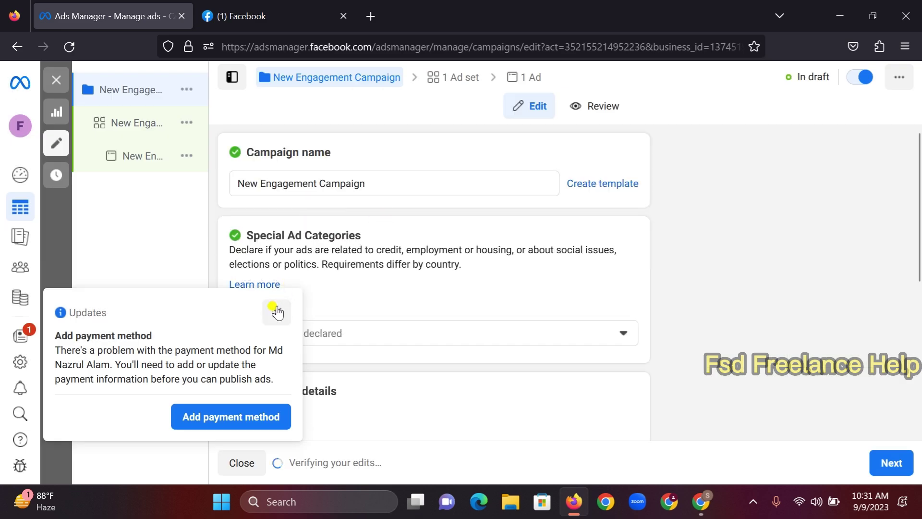
{"action": "left_click", "coordinate": [277, 312]}
Turn on Advantage campaign budget with a daily budget of 200 BDT, show its additional options and continue to the ad set
{"action": "scroll", "coordinate": [308, 240], "scroll_direction": "down", "scroll_amount": 1}
{"action": "scroll", "coordinate": [336, 187], "scroll_direction": "up", "scroll_amount": 2}
{"action": "scroll", "coordinate": [324, 181], "scroll_direction": "down", "scroll_amount": 3}
{"action": "scroll", "coordinate": [311, 220], "scroll_direction": "down", "scroll_amount": 3}
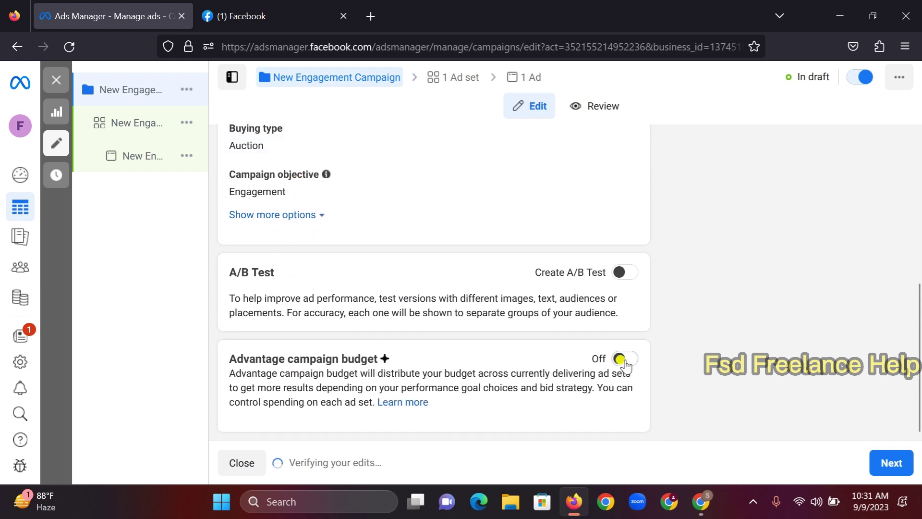
{"action": "left_click", "coordinate": [625, 361]}
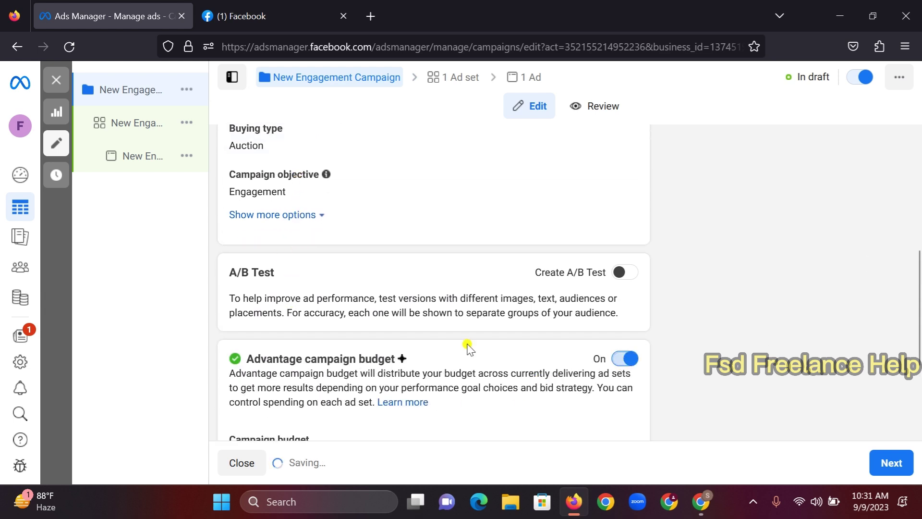
{"action": "scroll", "coordinate": [430, 359], "scroll_direction": "down", "scroll_amount": 3}
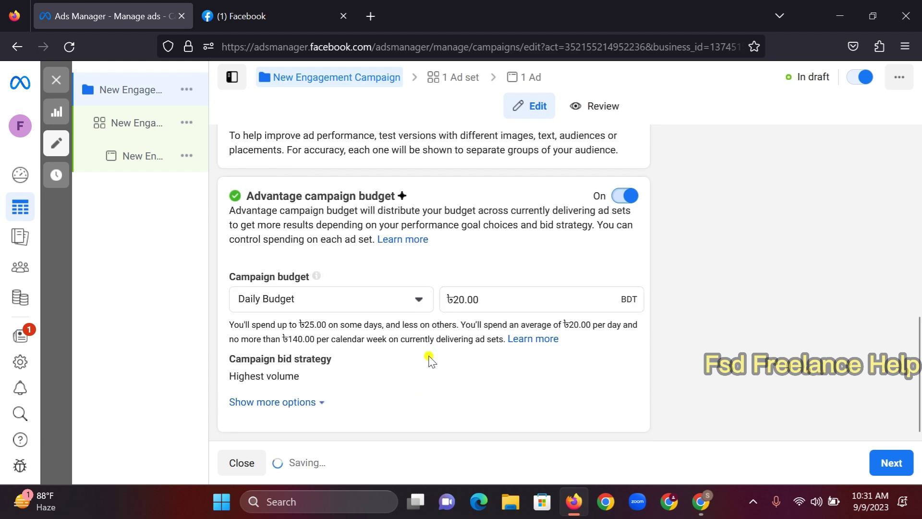
{"action": "left_click", "coordinate": [463, 297]}
{"action": "type", "text": "0"}
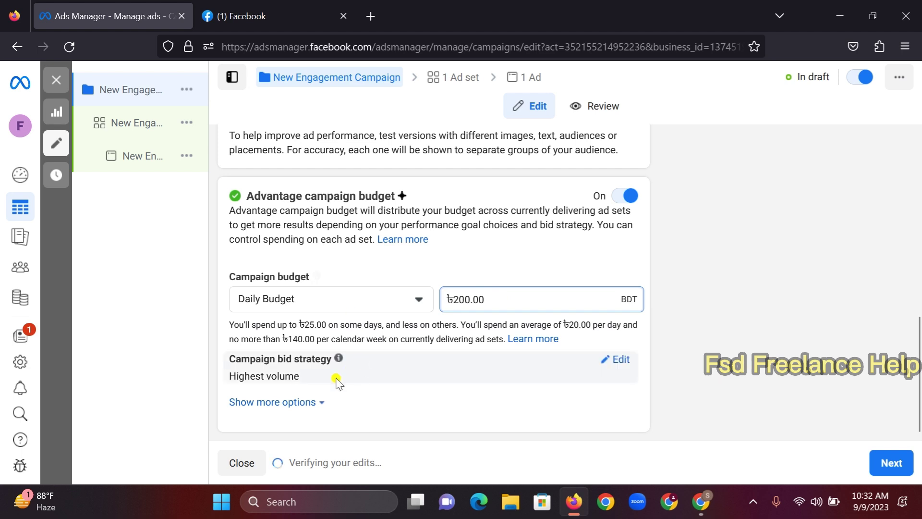
{"action": "left_click", "coordinate": [300, 403]}
{"action": "scroll", "coordinate": [307, 394], "scroll_direction": "down", "scroll_amount": 2}
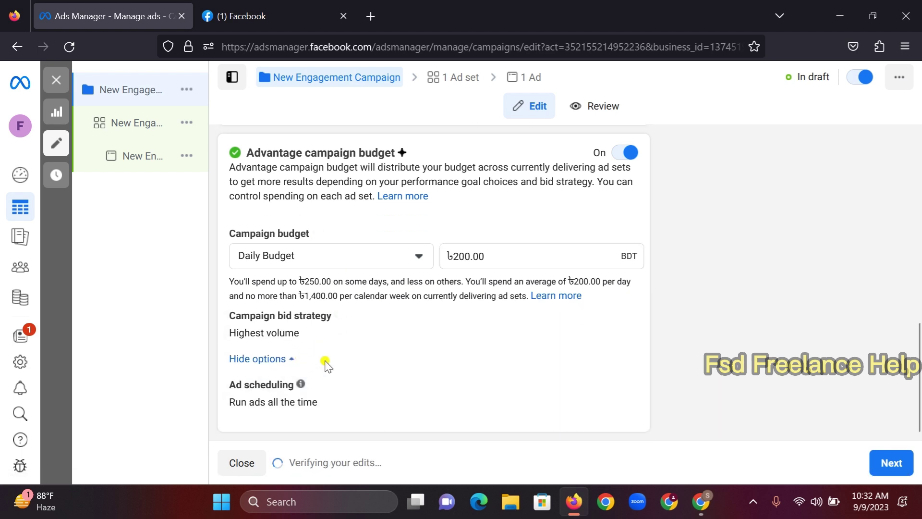
{"action": "left_click", "coordinate": [891, 464]}
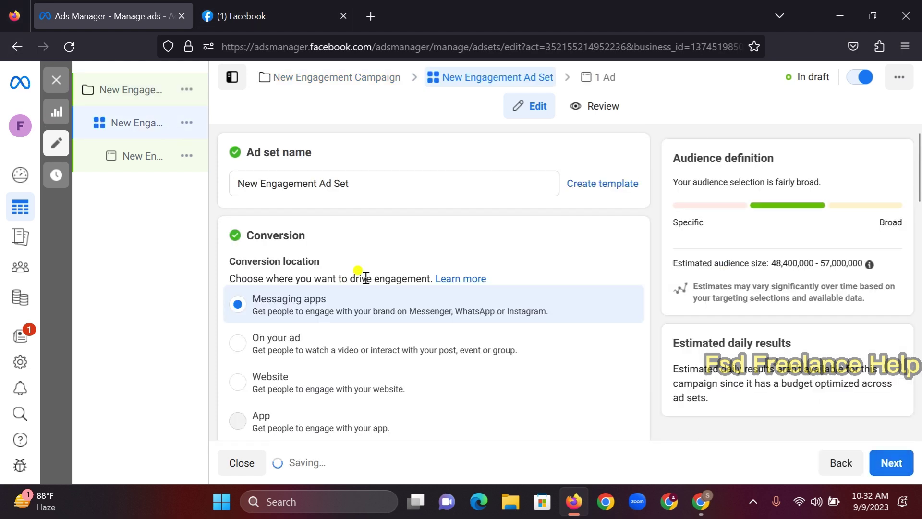
Give the ad set's schedule an end date of September 20, 2023
{"action": "scroll", "coordinate": [302, 309], "scroll_direction": "down", "scroll_amount": 4}
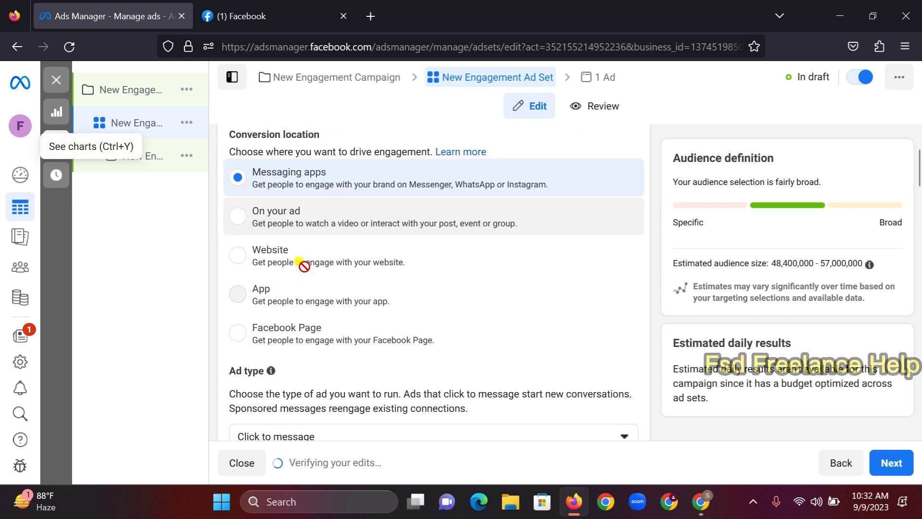
{"action": "scroll", "coordinate": [346, 262], "scroll_direction": "down", "scroll_amount": 4}
{"action": "scroll", "coordinate": [365, 283], "scroll_direction": "down", "scroll_amount": 3}
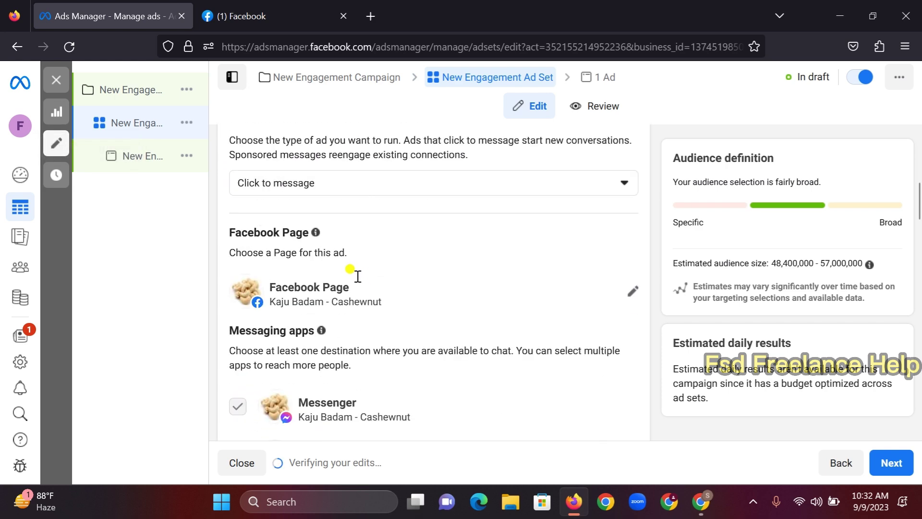
{"action": "scroll", "coordinate": [341, 260], "scroll_direction": "down", "scroll_amount": 6}
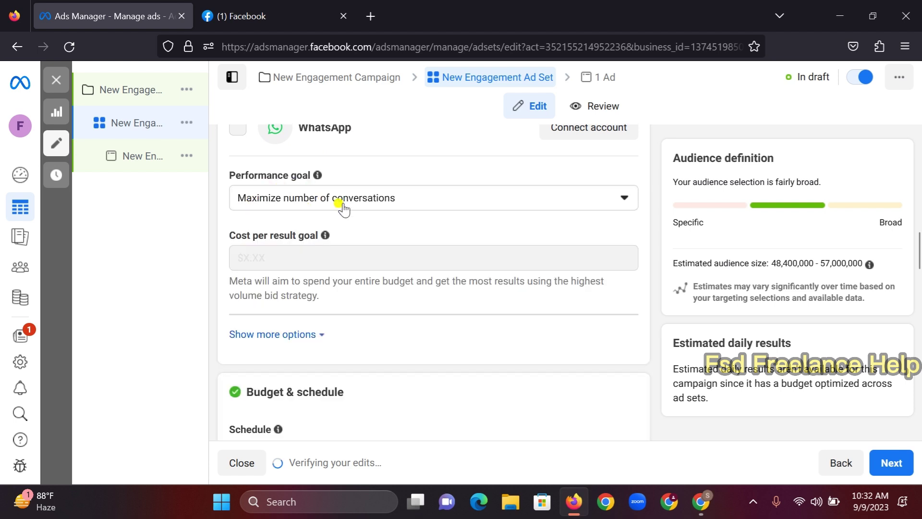
{"action": "scroll", "coordinate": [350, 259], "scroll_direction": "down", "scroll_amount": 3}
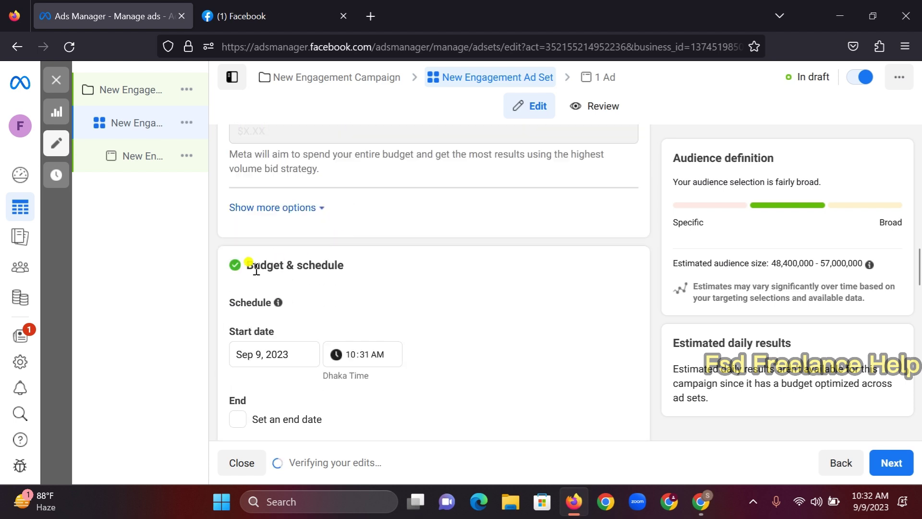
{"action": "scroll", "coordinate": [295, 282], "scroll_direction": "down", "scroll_amount": 1}
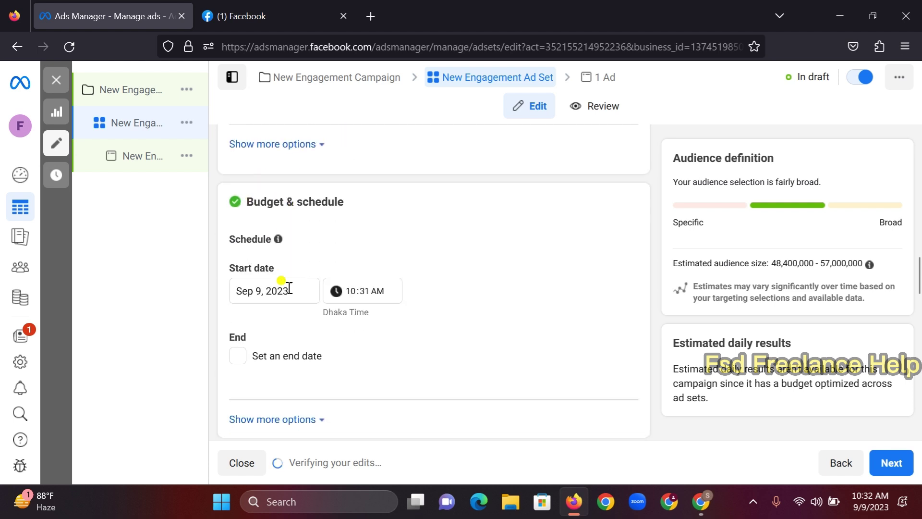
{"action": "left_click", "coordinate": [237, 355]}
{"action": "left_click", "coordinate": [277, 384]}
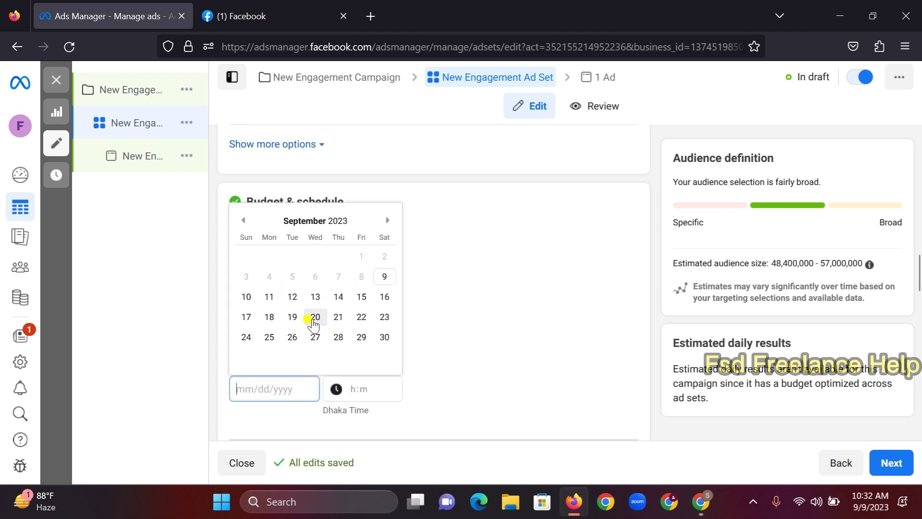
{"action": "left_click", "coordinate": [313, 315]}
Add the "Organic food (food & drink)" interest to the audience's detailed targeting
{"action": "scroll", "coordinate": [326, 331], "scroll_direction": "down", "scroll_amount": 5}
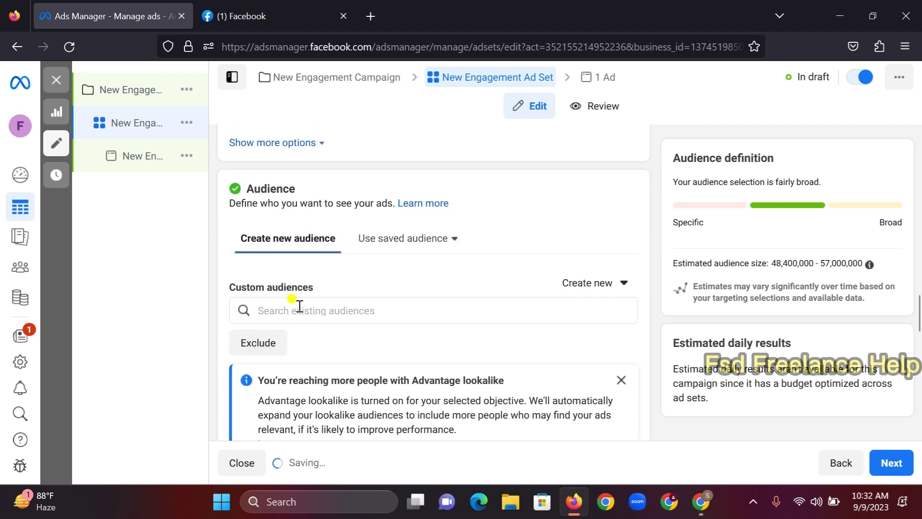
{"action": "scroll", "coordinate": [380, 231], "scroll_direction": "down", "scroll_amount": 2}
{"action": "scroll", "coordinate": [377, 233], "scroll_direction": "down", "scroll_amount": 3}
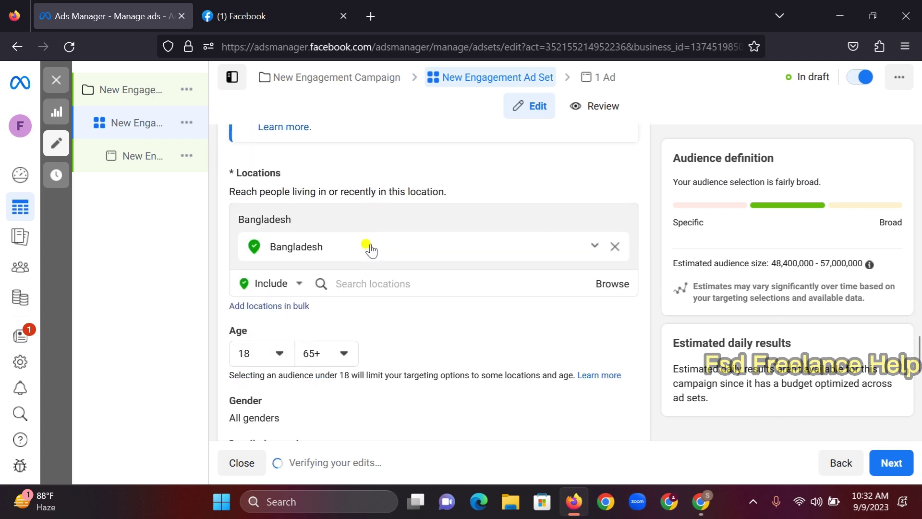
{"action": "mouse_move", "coordinate": [266, 329]}
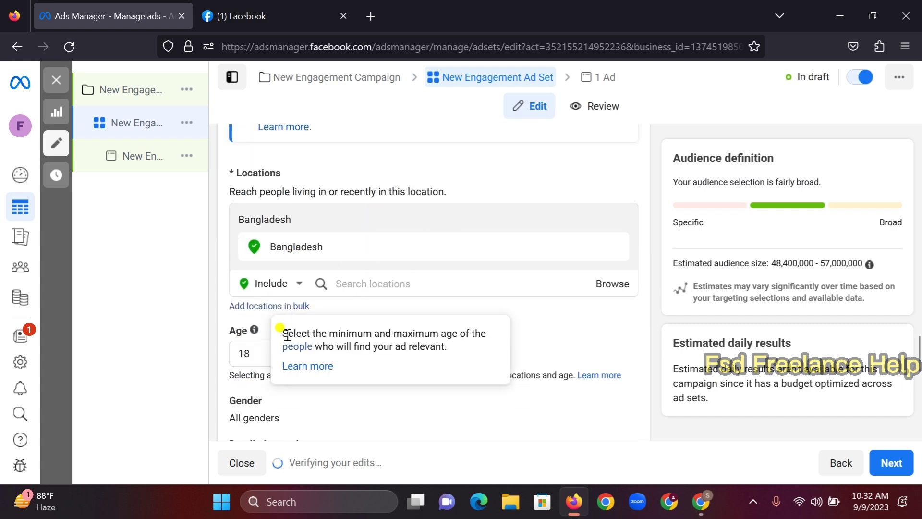
{"action": "scroll", "coordinate": [250, 396], "scroll_direction": "down", "scroll_amount": 3}
{"action": "scroll", "coordinate": [346, 296], "scroll_direction": "down", "scroll_amount": 2}
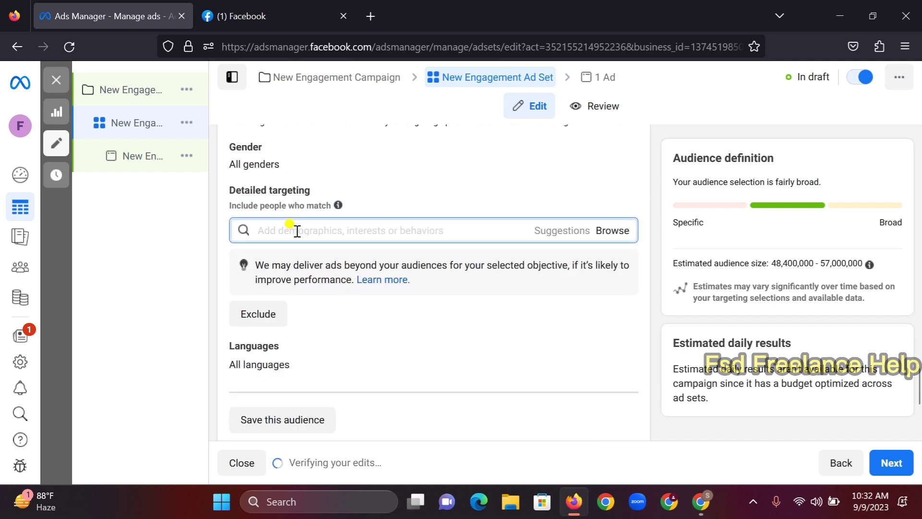
{"action": "type", "text": "organic food"}
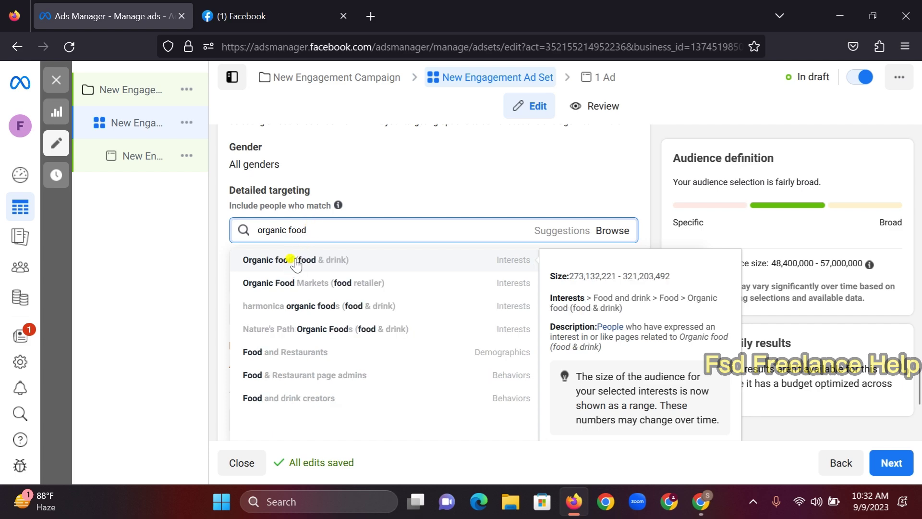
{"action": "left_click", "coordinate": [294, 262]}
Switch the ad set to manual placements and exclude the Instagram platform
{"action": "scroll", "coordinate": [344, 304], "scroll_direction": "down", "scroll_amount": 5}
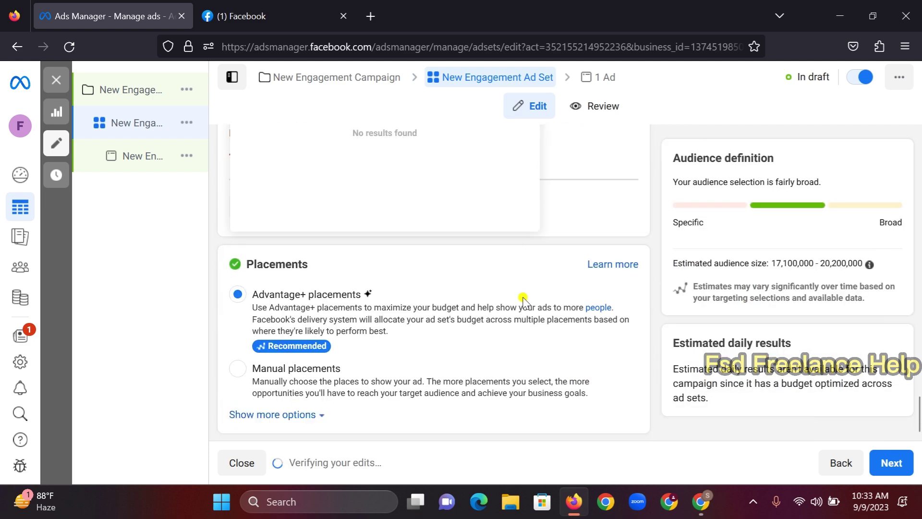
{"action": "left_click", "coordinate": [238, 369]}
{"action": "left_click", "coordinate": [237, 369]}
{"action": "scroll", "coordinate": [307, 331], "scroll_direction": "down", "scroll_amount": 4}
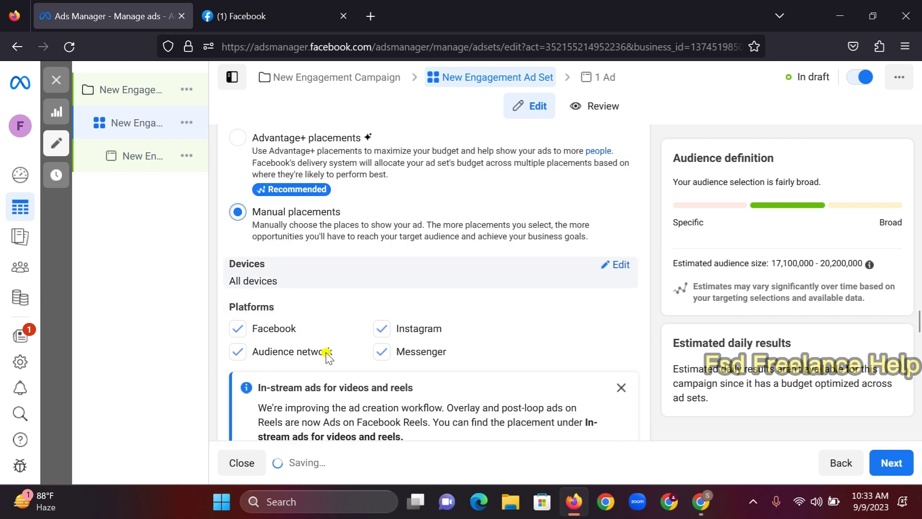
{"action": "left_click", "coordinate": [378, 293]}
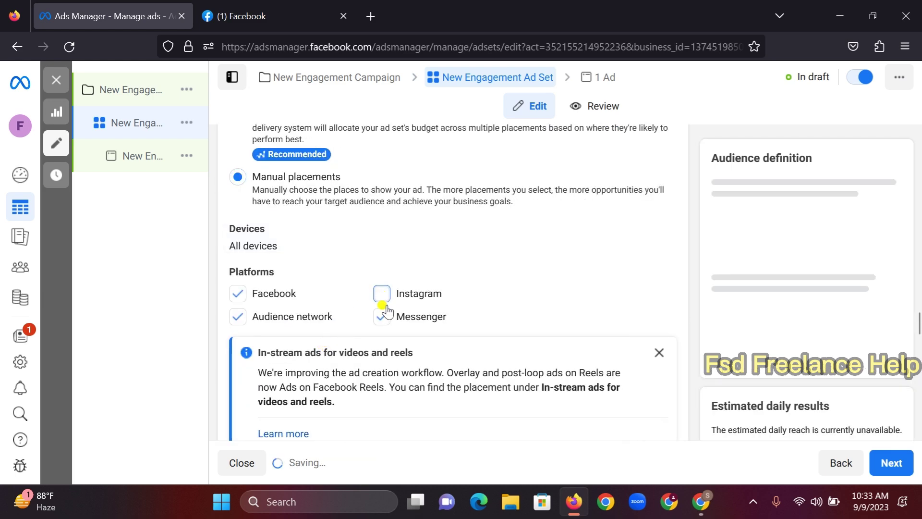
Examine the individual placements, the additional device options and the brand safety settings of the ad set
{"action": "scroll", "coordinate": [445, 323], "scroll_direction": "down", "scroll_amount": 4}
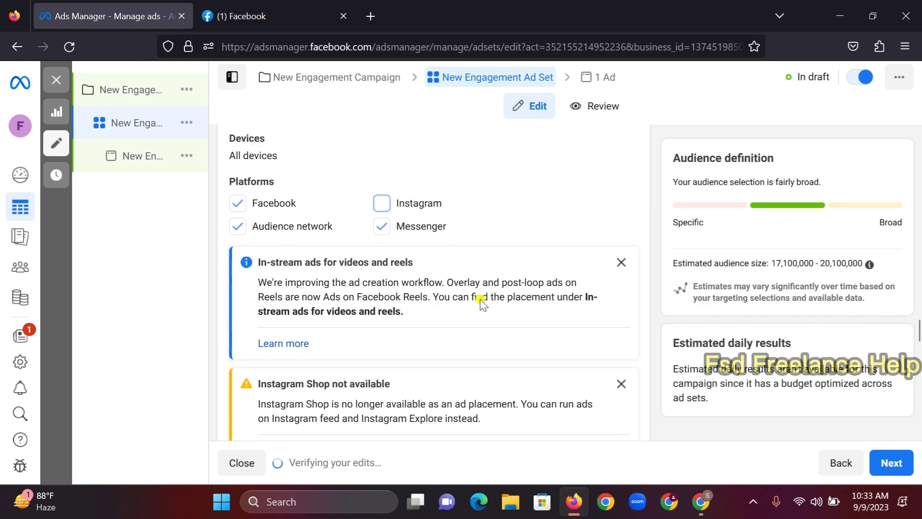
{"action": "scroll", "coordinate": [479, 235], "scroll_direction": "down", "scroll_amount": 15}
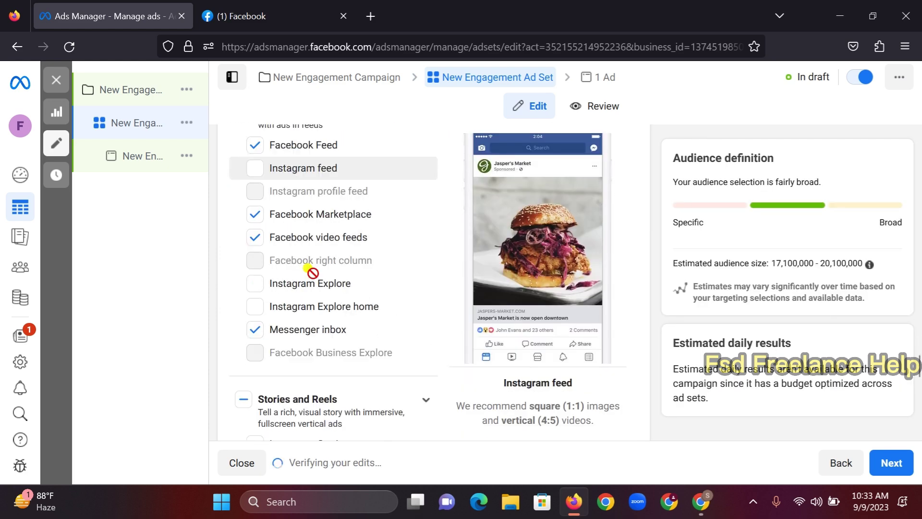
{"action": "scroll", "coordinate": [312, 291], "scroll_direction": "down", "scroll_amount": 6}
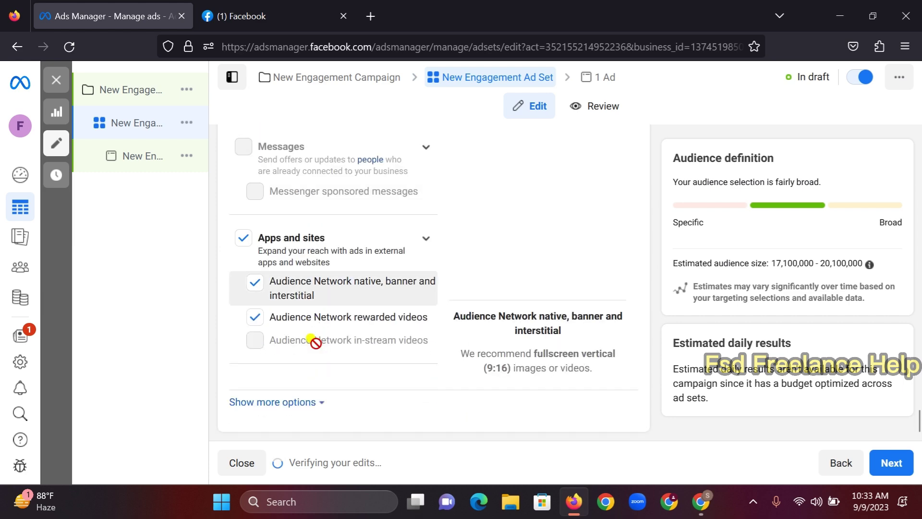
{"action": "scroll", "coordinate": [329, 288], "scroll_direction": "up", "scroll_amount": 2}
{"action": "scroll", "coordinate": [323, 295], "scroll_direction": "down", "scroll_amount": 3}
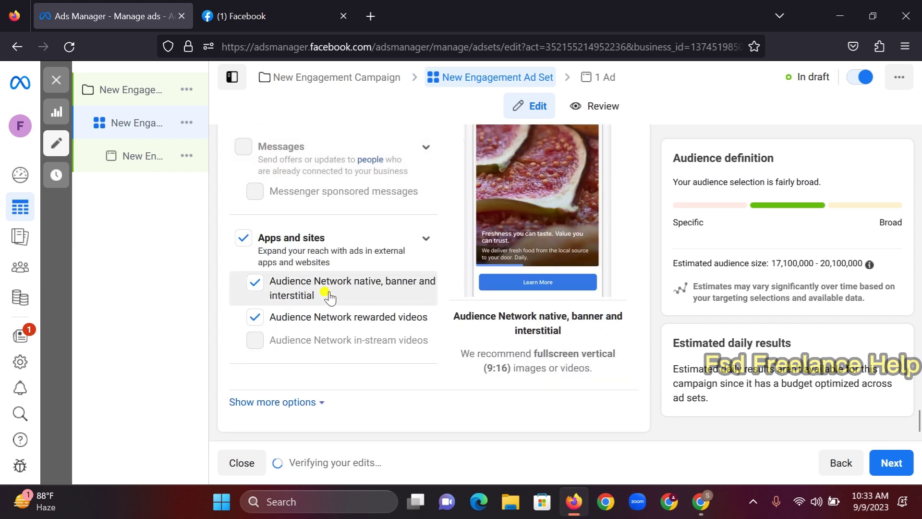
{"action": "left_click", "coordinate": [265, 405]}
{"action": "scroll", "coordinate": [281, 276], "scroll_direction": "down", "scroll_amount": 4}
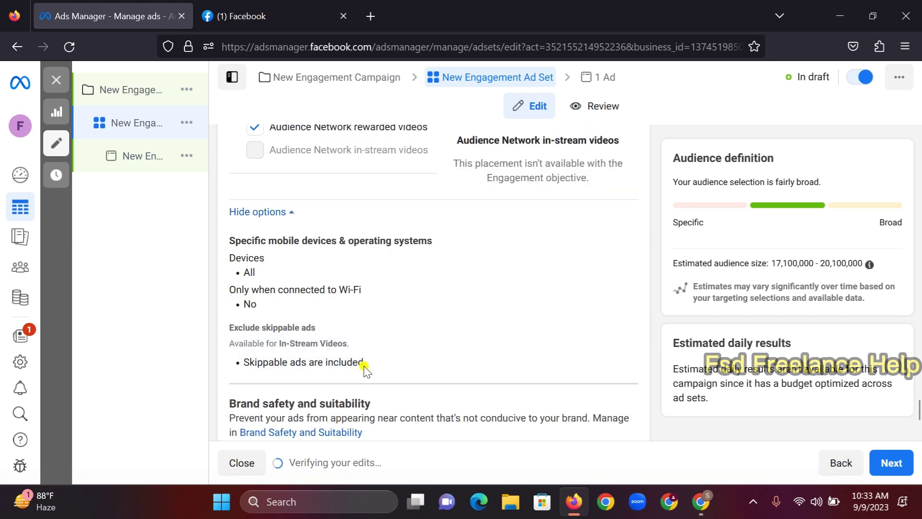
{"action": "scroll", "coordinate": [289, 312], "scroll_direction": "down", "scroll_amount": 4}
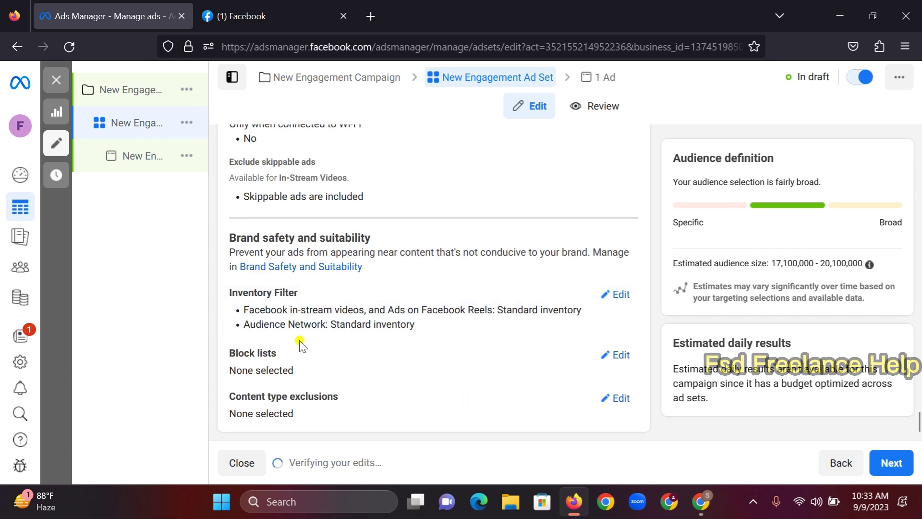
Continue to the ad level and set the ad setup to use an existing post
{"action": "left_click", "coordinate": [893, 464]}
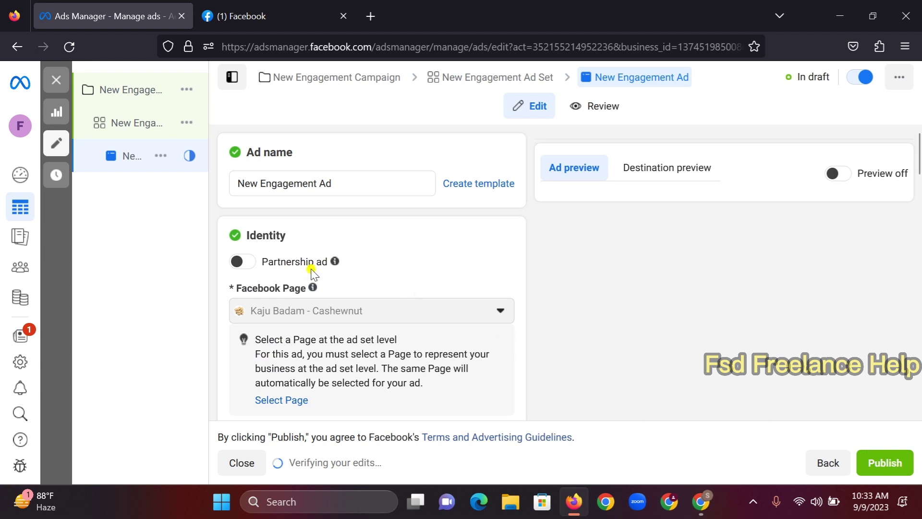
{"action": "scroll", "coordinate": [304, 273], "scroll_direction": "down", "scroll_amount": 3}
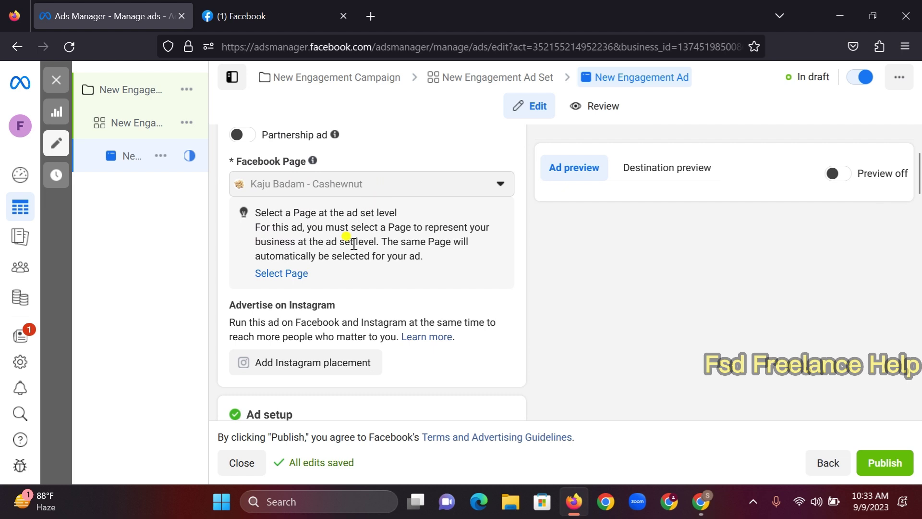
{"action": "scroll", "coordinate": [354, 245], "scroll_direction": "down", "scroll_amount": 4}
{"action": "left_click", "coordinate": [326, 259]}
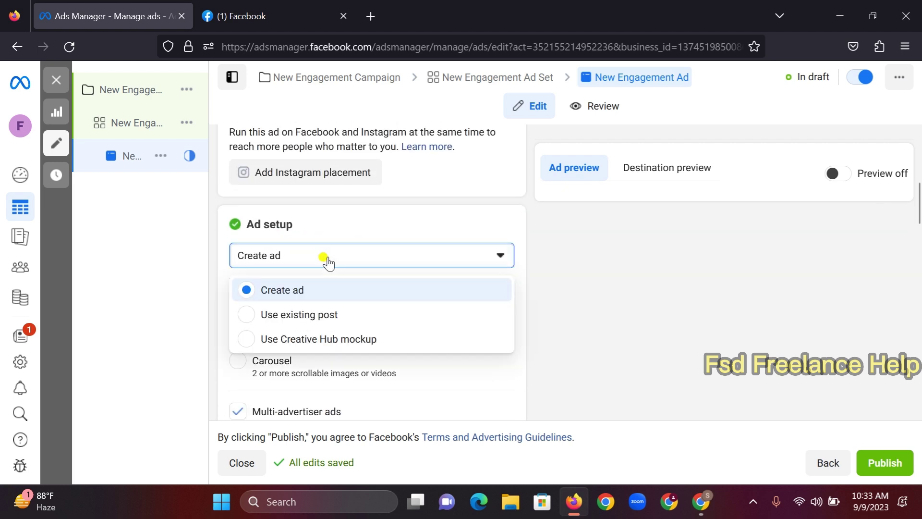
{"action": "left_click", "coordinate": [295, 317]}
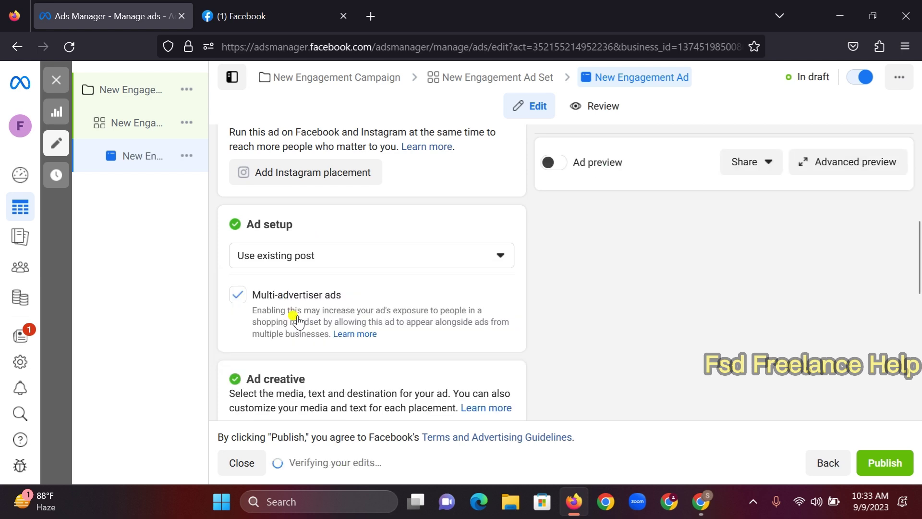
Choose the Combo Pack Special Offer album post from the Facebook page as the ad's creative
{"action": "scroll", "coordinate": [298, 317], "scroll_direction": "down", "scroll_amount": 4}
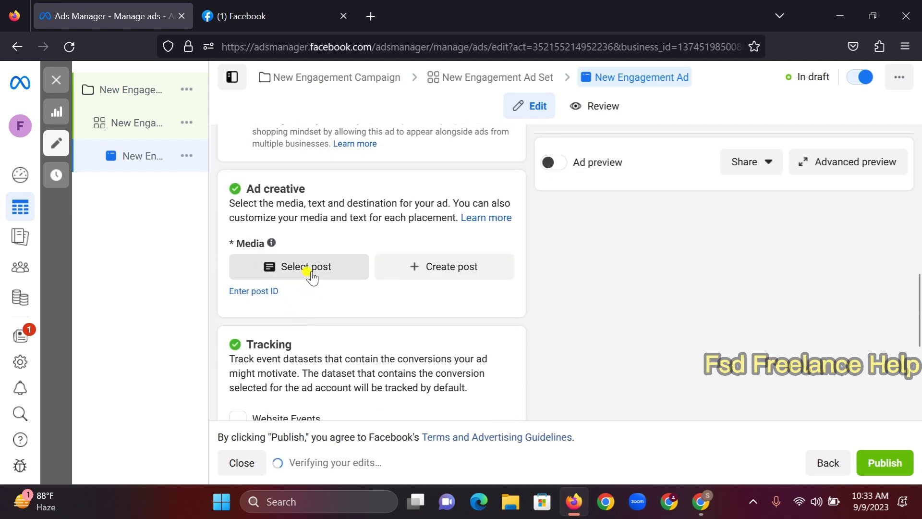
{"action": "left_click", "coordinate": [309, 270]}
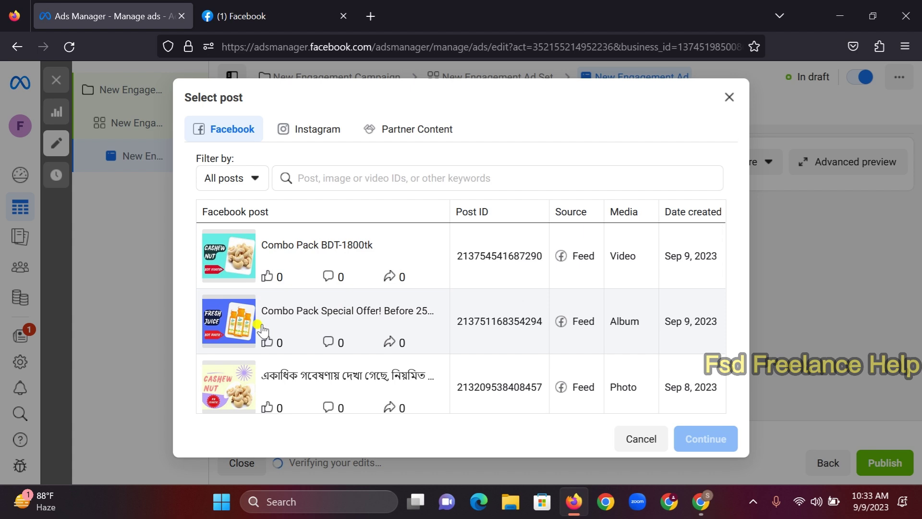
{"action": "left_click", "coordinate": [310, 317]}
{"action": "left_click", "coordinate": [690, 440]}
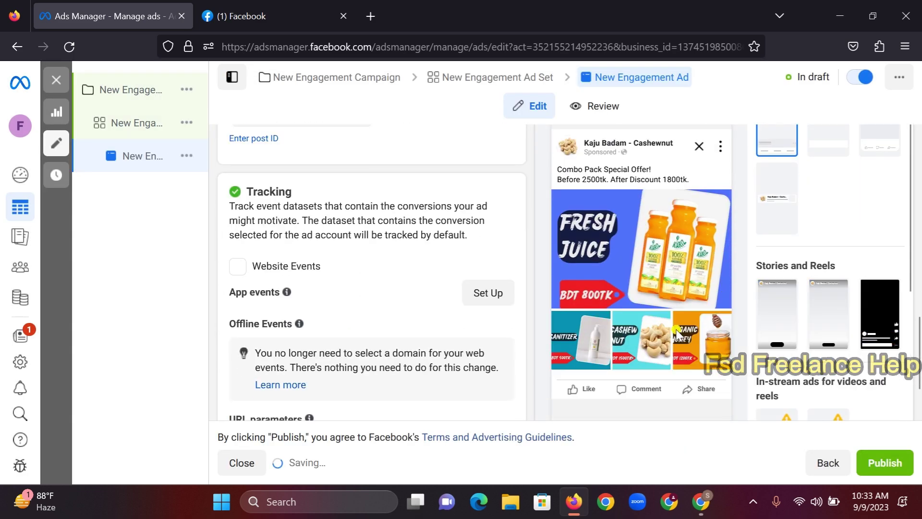
Review the ad's preview, call to action, message template and tracking settings
{"action": "scroll", "coordinate": [639, 271], "scroll_direction": "down", "scroll_amount": 4}
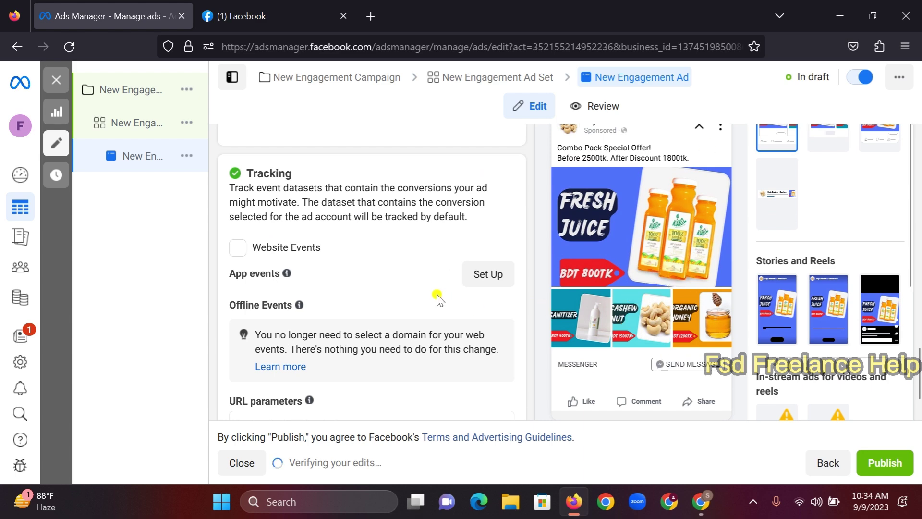
{"action": "scroll", "coordinate": [438, 299], "scroll_direction": "up", "scroll_amount": 3}
{"action": "scroll", "coordinate": [303, 263], "scroll_direction": "up", "scroll_amount": 5}
{"action": "scroll", "coordinate": [305, 265], "scroll_direction": "down", "scroll_amount": 3}
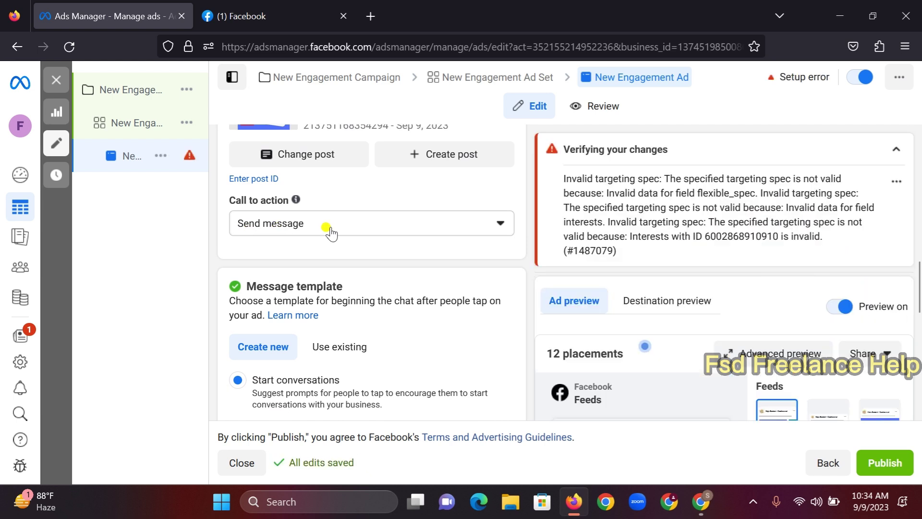
{"action": "scroll", "coordinate": [330, 235], "scroll_direction": "down", "scroll_amount": 2}
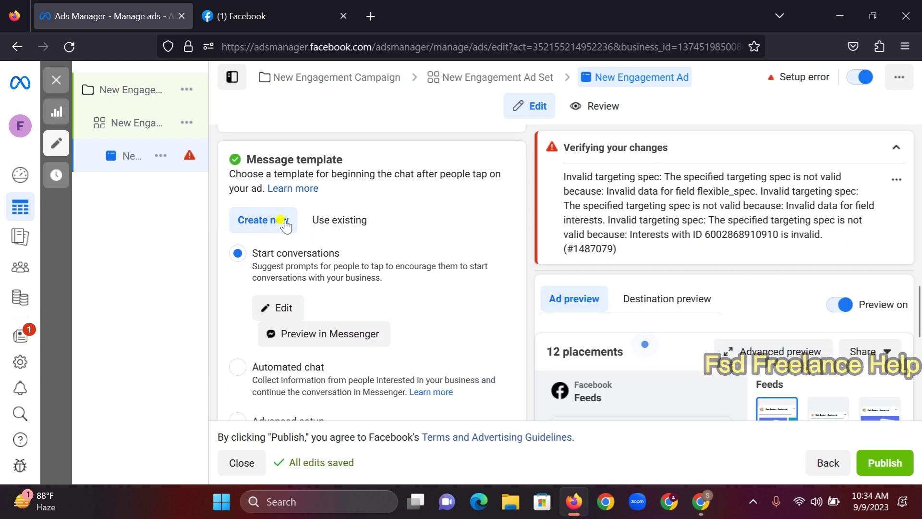
{"action": "scroll", "coordinate": [332, 243], "scroll_direction": "down", "scroll_amount": 6}
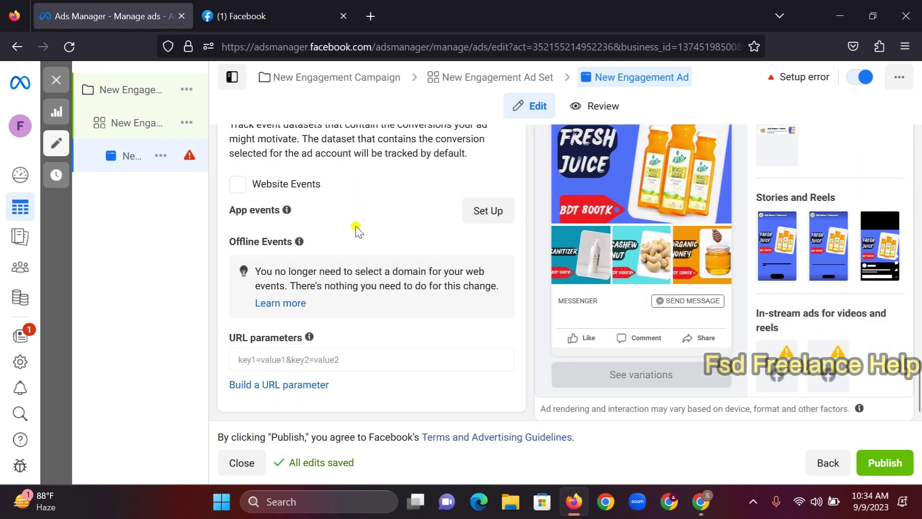